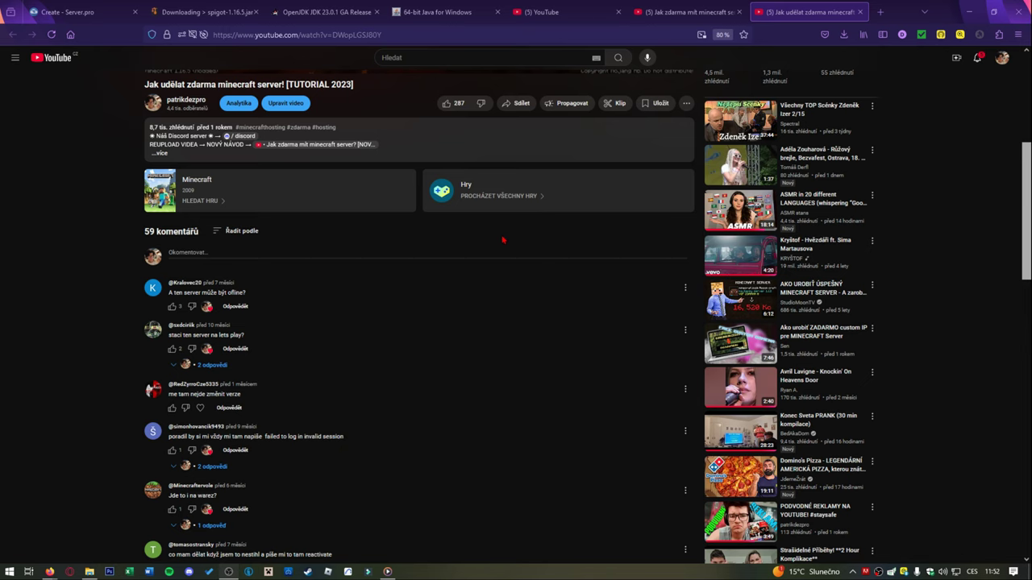
Step: Read through the tutorial's YouTube comments, then switch to the Server.pro Create Server tab
scroll(410, 299, down, 15)
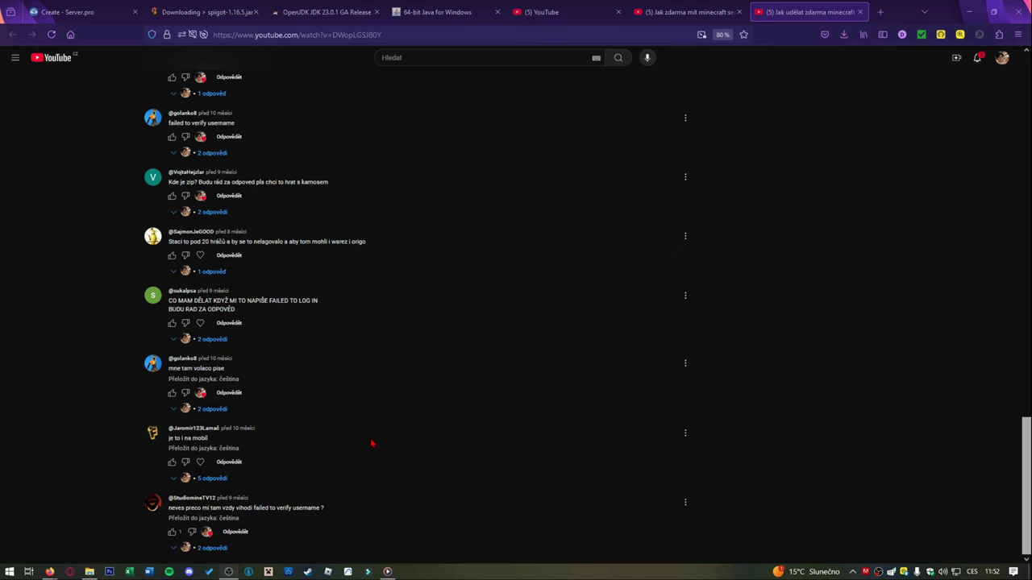
scroll(395, 515, up, 3)
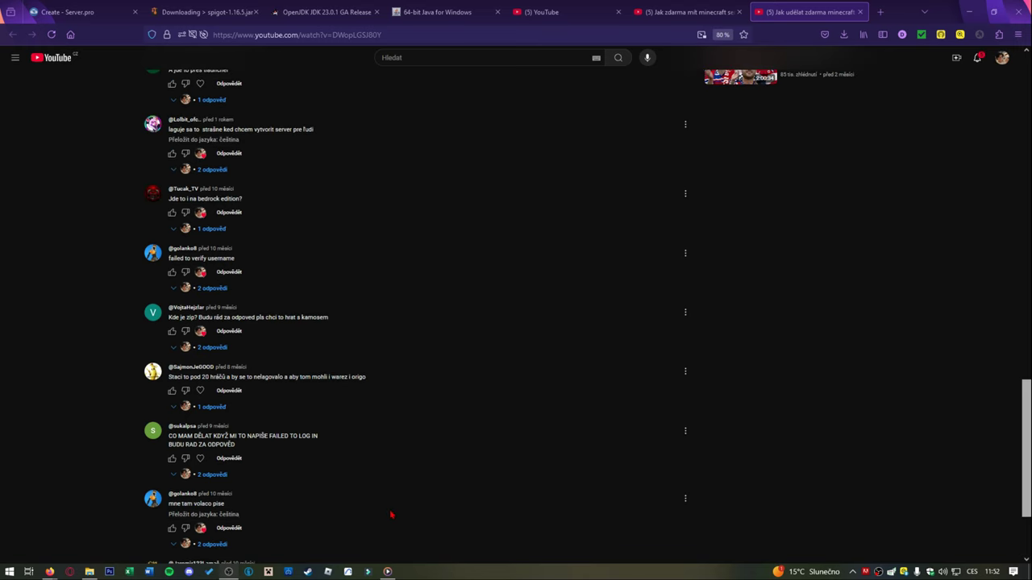
scroll(391, 514, up, 2)
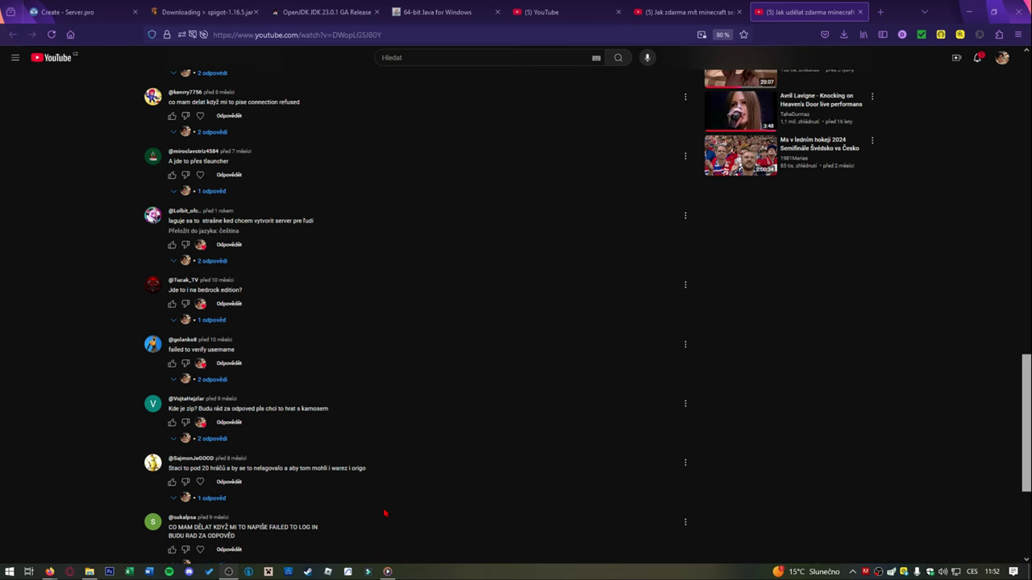
scroll(385, 514, up, 5)
scroll(379, 506, down, 8)
scroll(373, 495, down, 1)
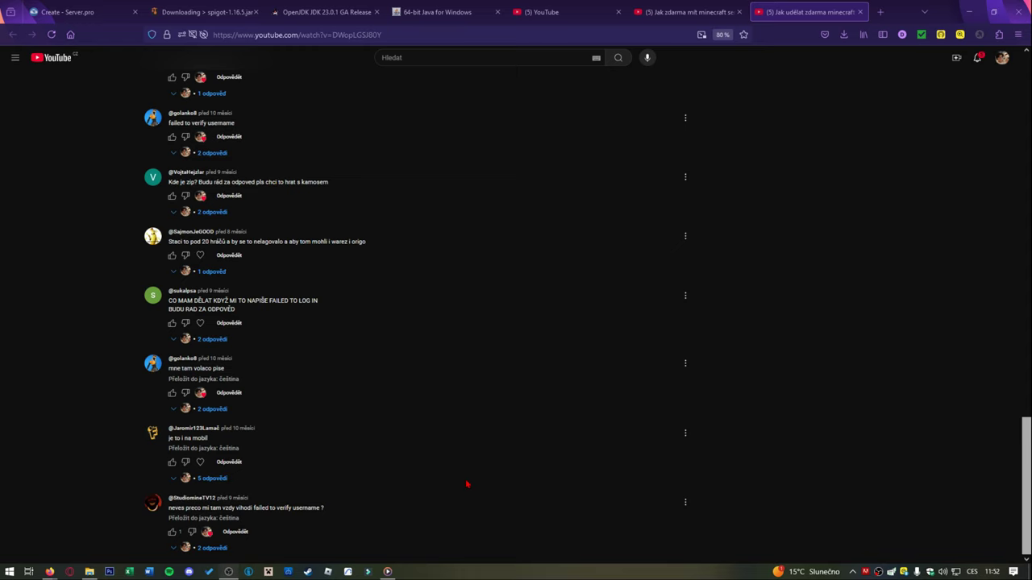
scroll(466, 483, up, 20)
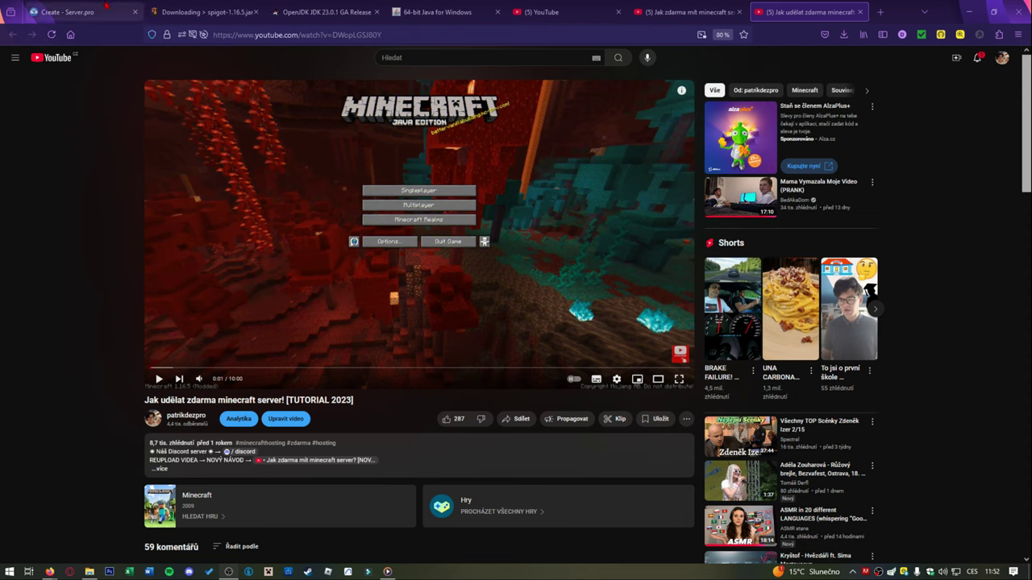
click(90, 5)
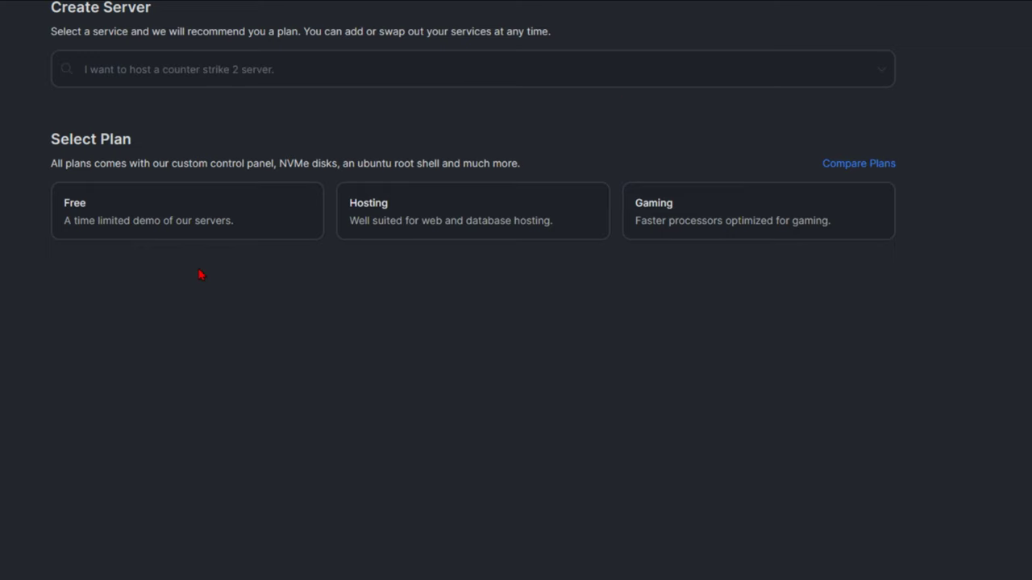
Step: Pick the Free plan, the free Minecraft offer and the Canada (Montreal) region
click(150, 223)
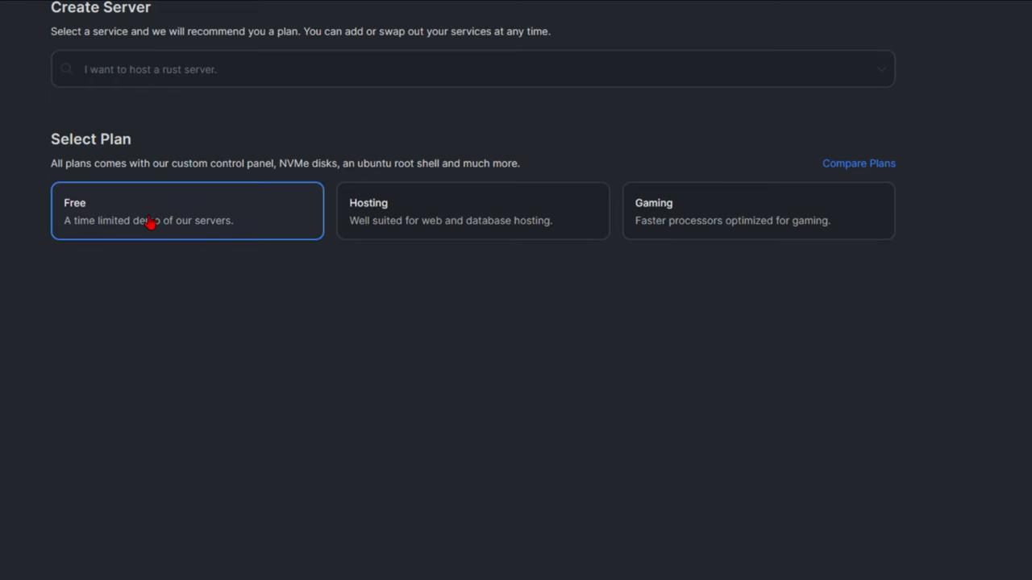
click(171, 366)
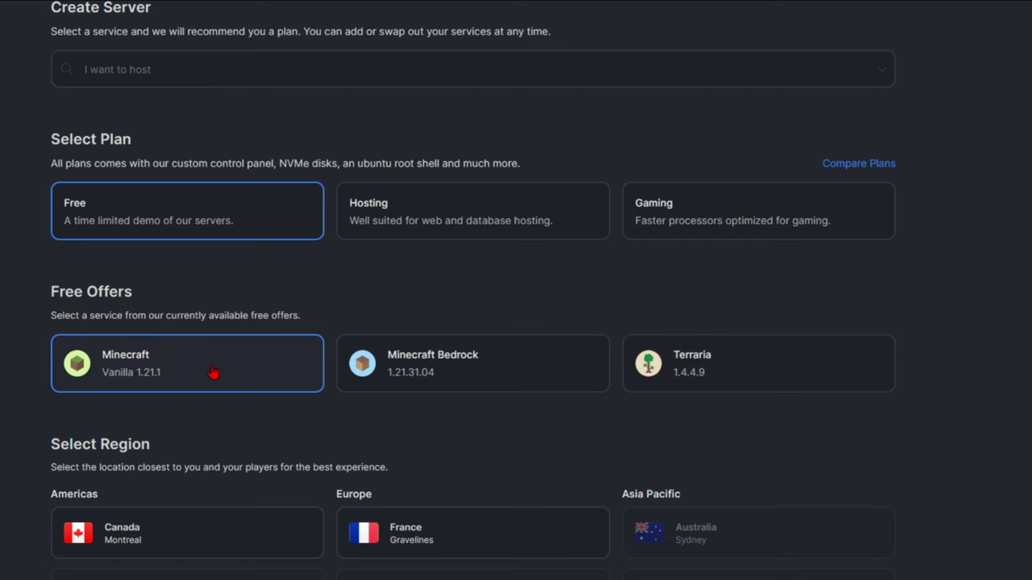
scroll(212, 373, down, 2)
click(234, 387)
scroll(242, 237, down, 4)
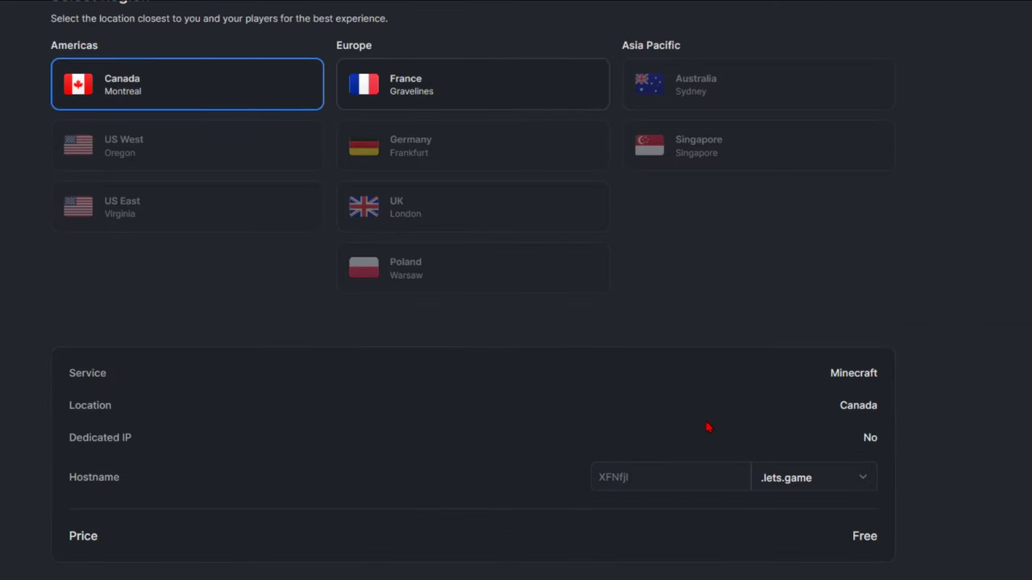
Step: Set the hostname to zkouska, accept the free-server expiry terms, and start the server
scroll(326, 427, down, 1)
scroll(326, 427, down, 1)
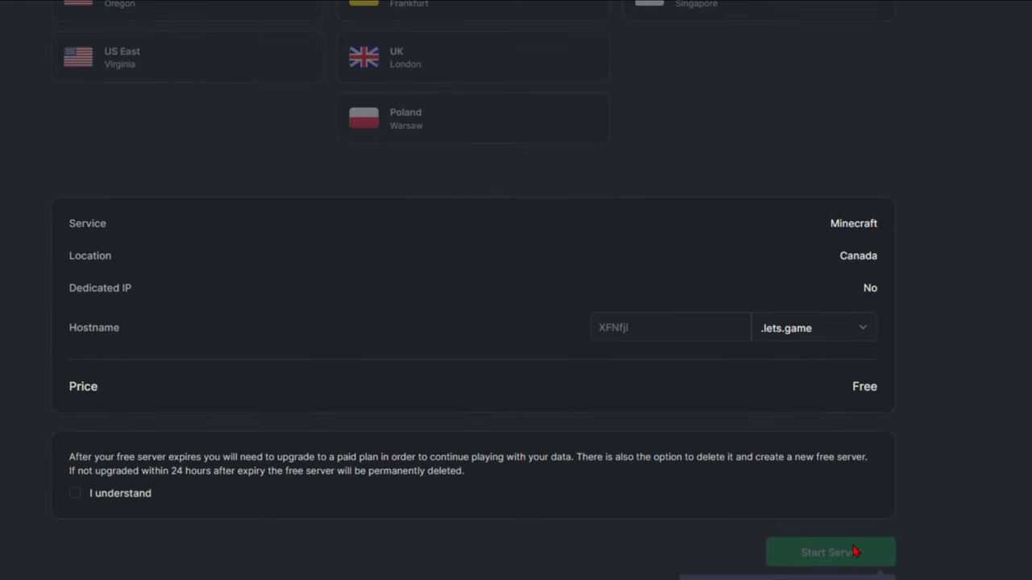
click(698, 328)
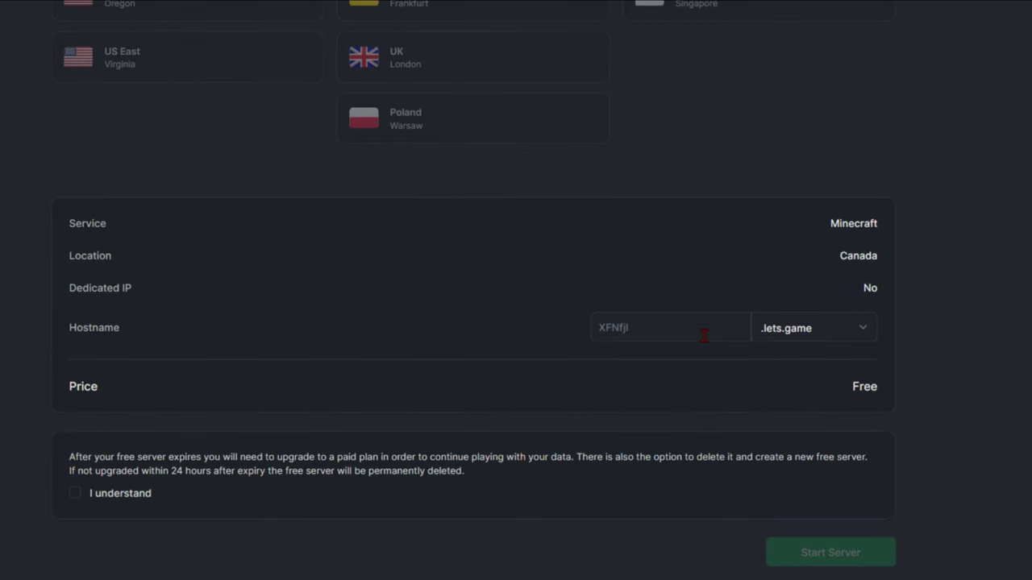
text(321dfewa)
click(113, 494)
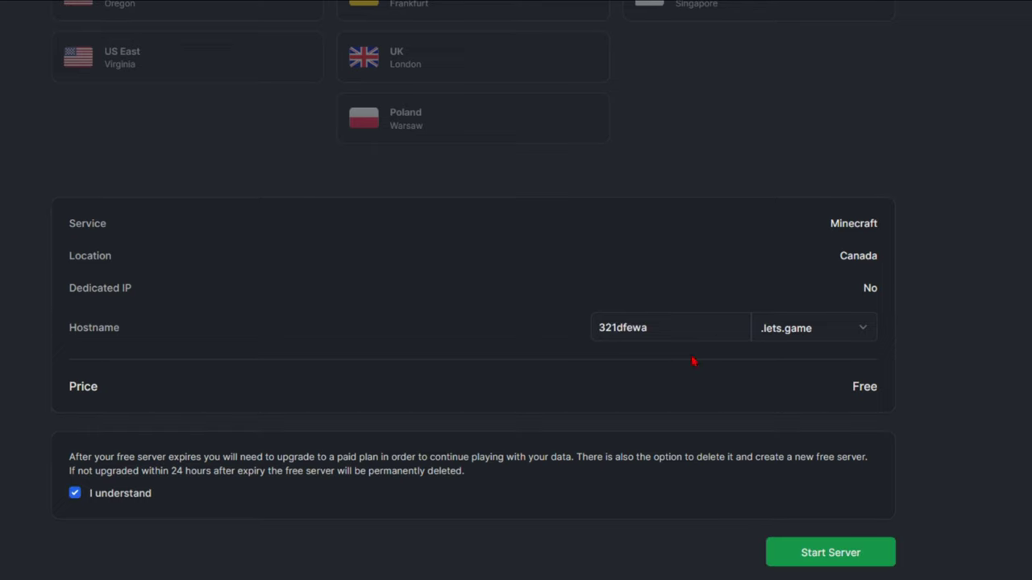
drag(670, 328, 490, 366)
text(zkouska)
click(816, 555)
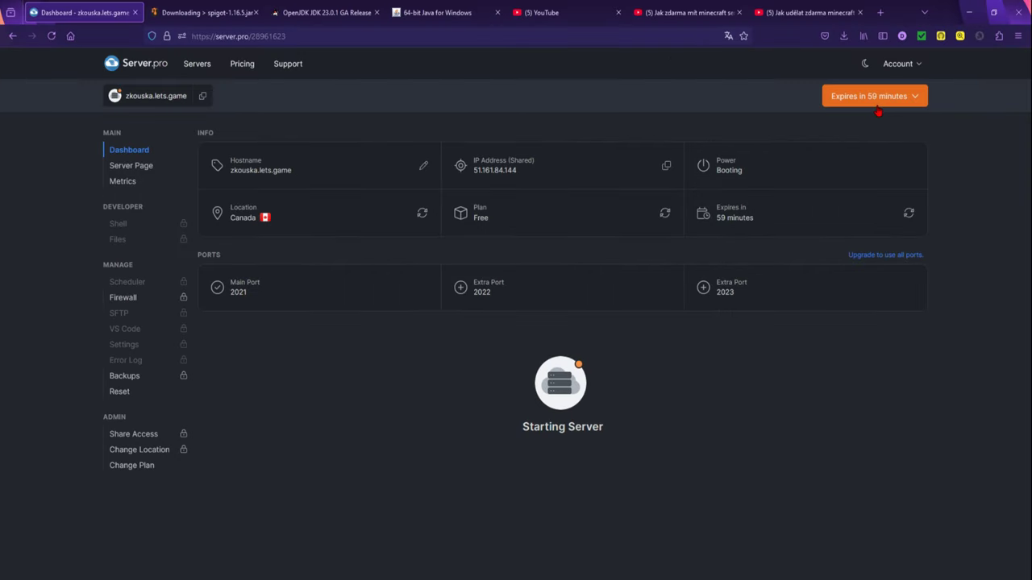
Step: Renew the free server's expiry time and go back to its Dashboard
click(909, 214)
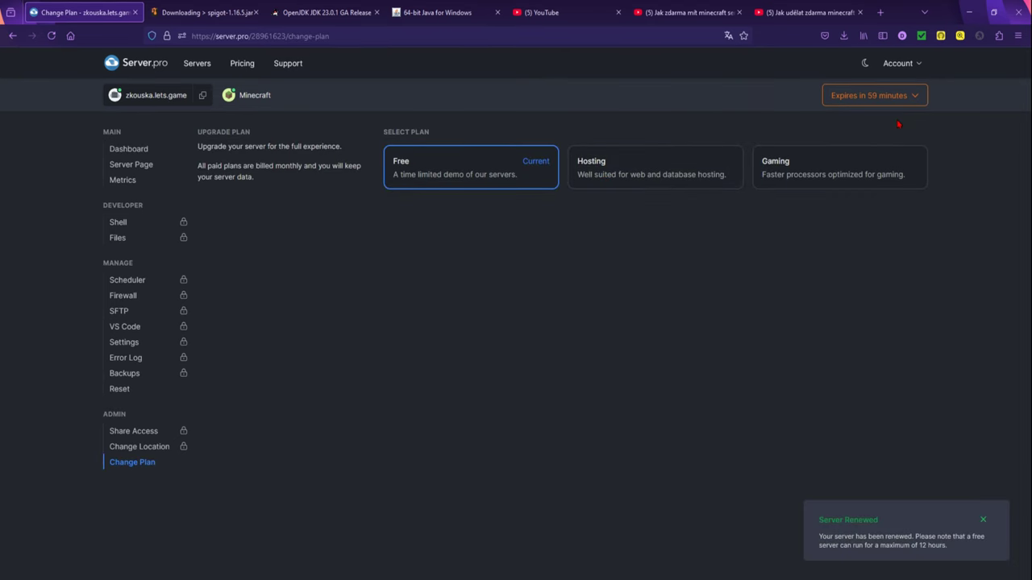
click(150, 154)
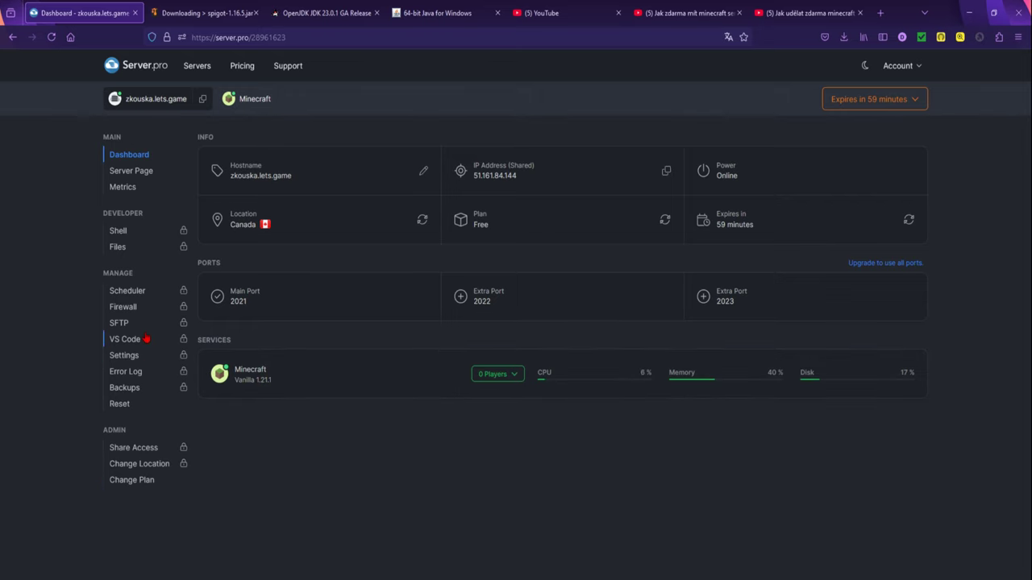
Step: In Configuration, try setting the server type to Spigot and dismiss the free-server notice
click(137, 406)
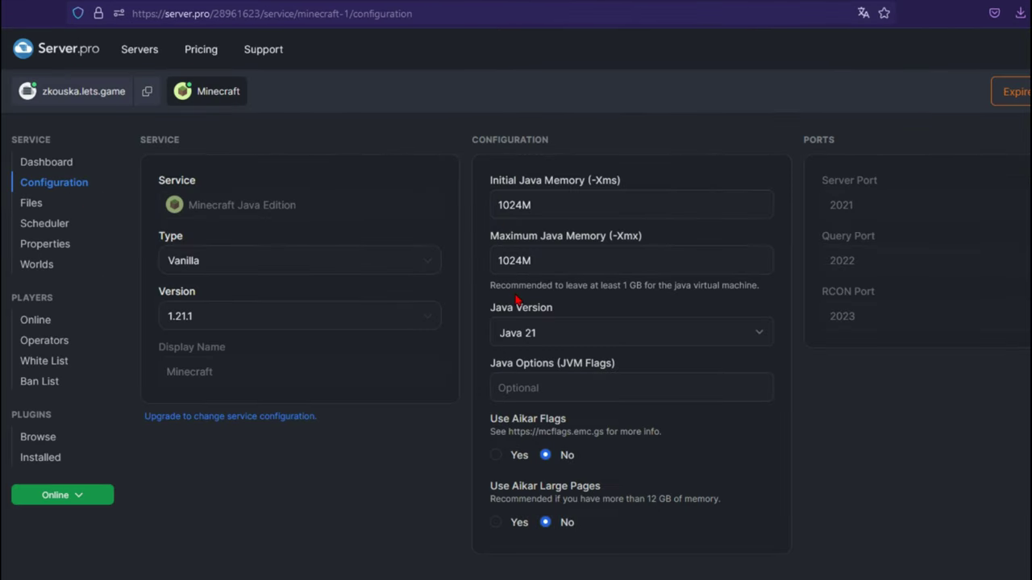
click(226, 258)
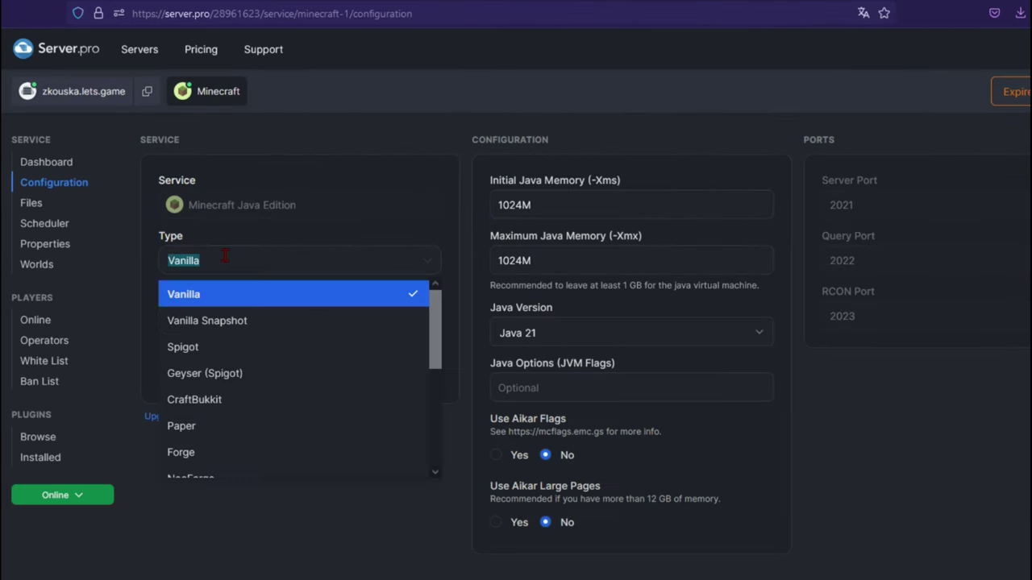
click(216, 349)
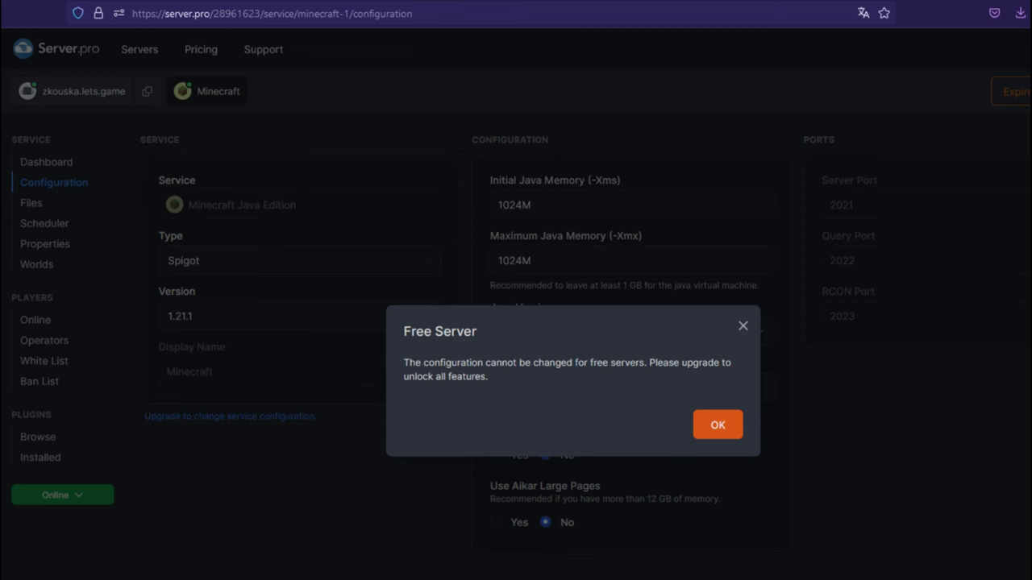
click(743, 326)
Step: Switch the type back to Vanilla, choose version 1.21, and dismiss the notice again
click(232, 261)
click(212, 292)
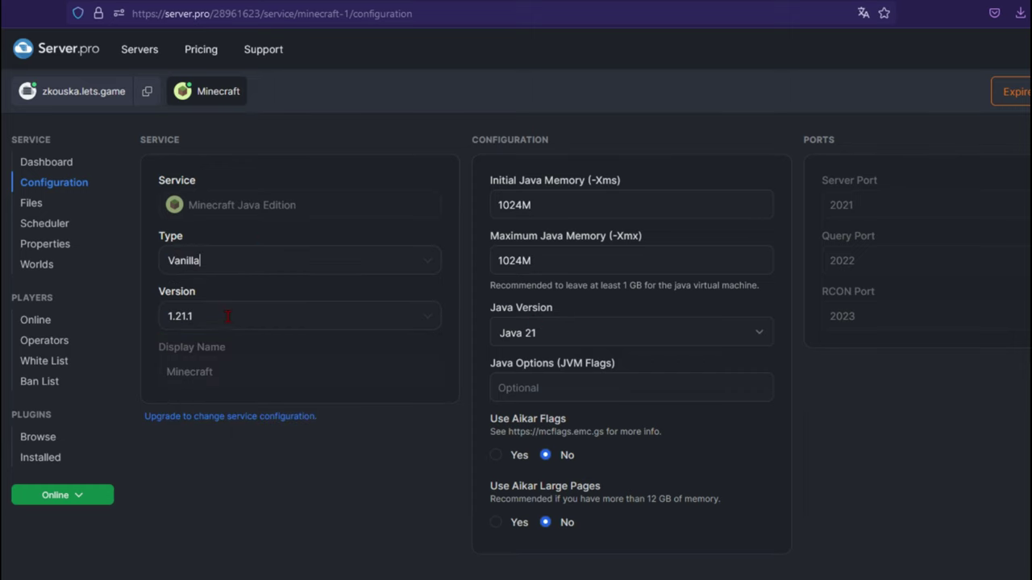
click(238, 326)
click(233, 373)
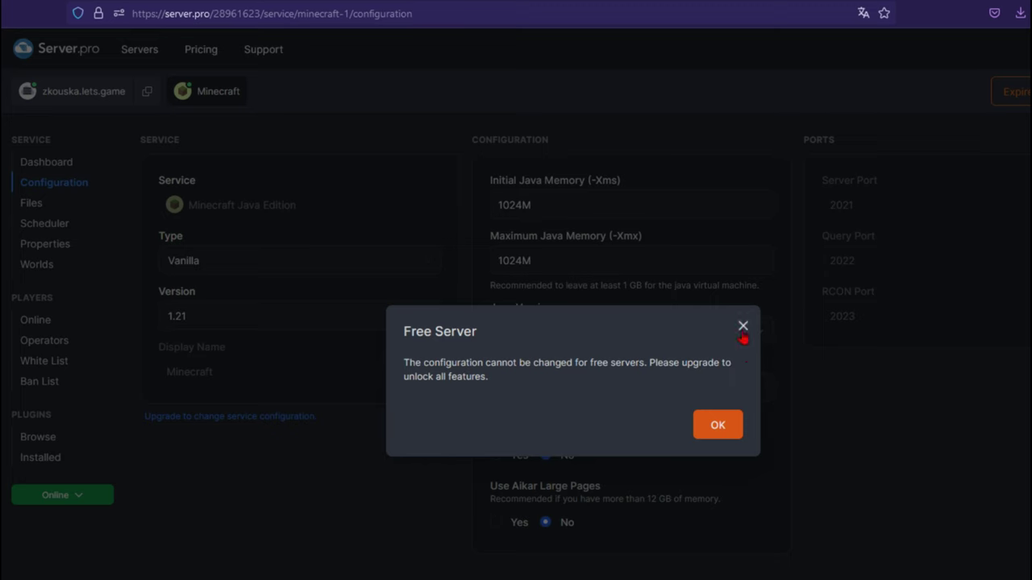
click(743, 326)
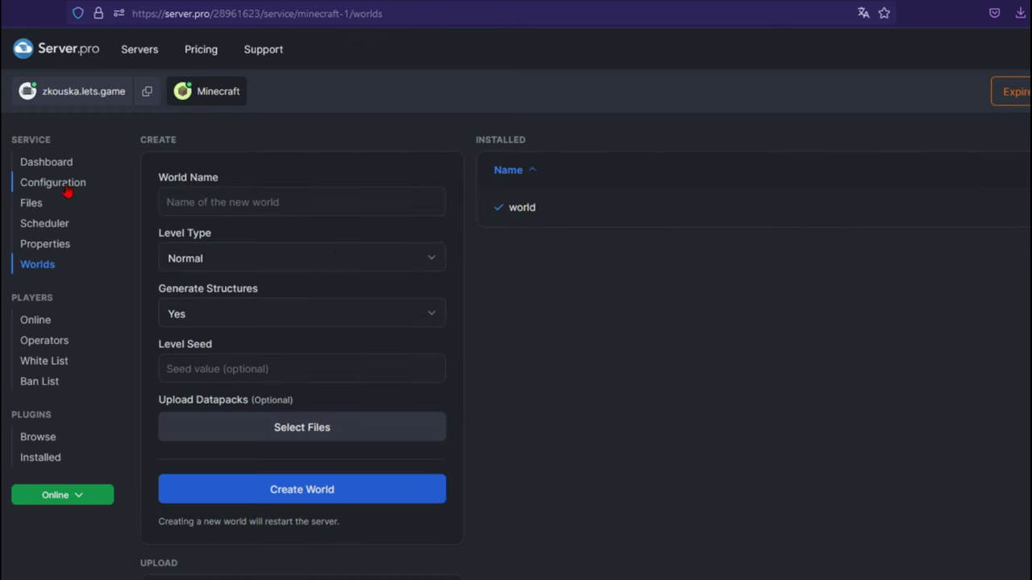
Step: Browse the server's Files, selecting then deselecting the world folder, and close the Server.pro tab
click(58, 202)
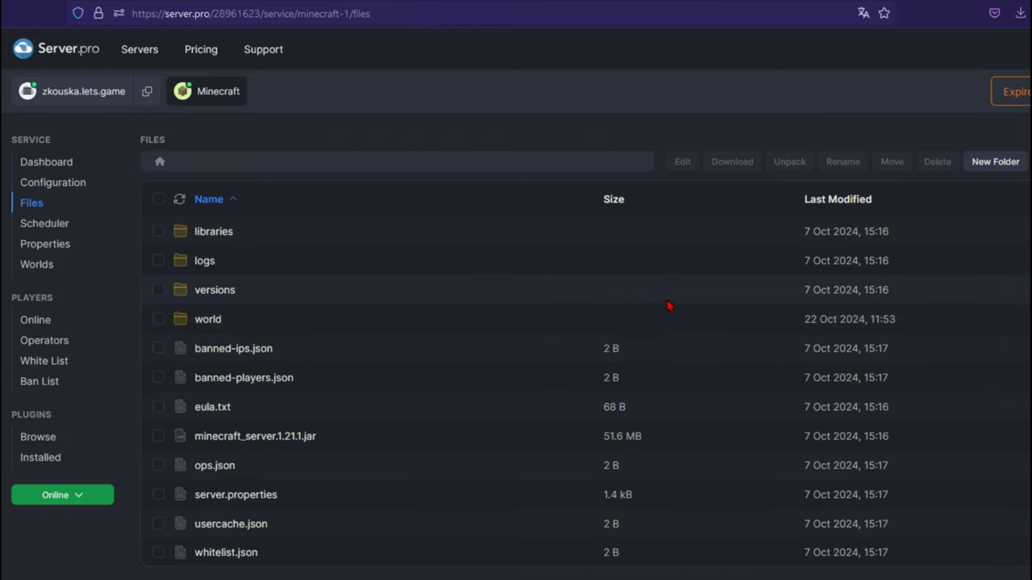
click(600, 323)
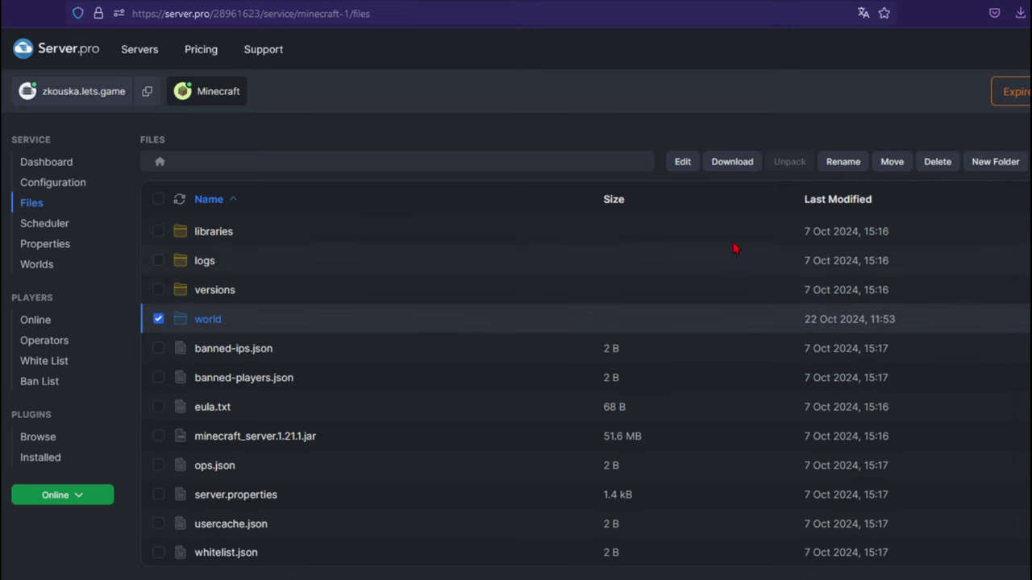
click(159, 320)
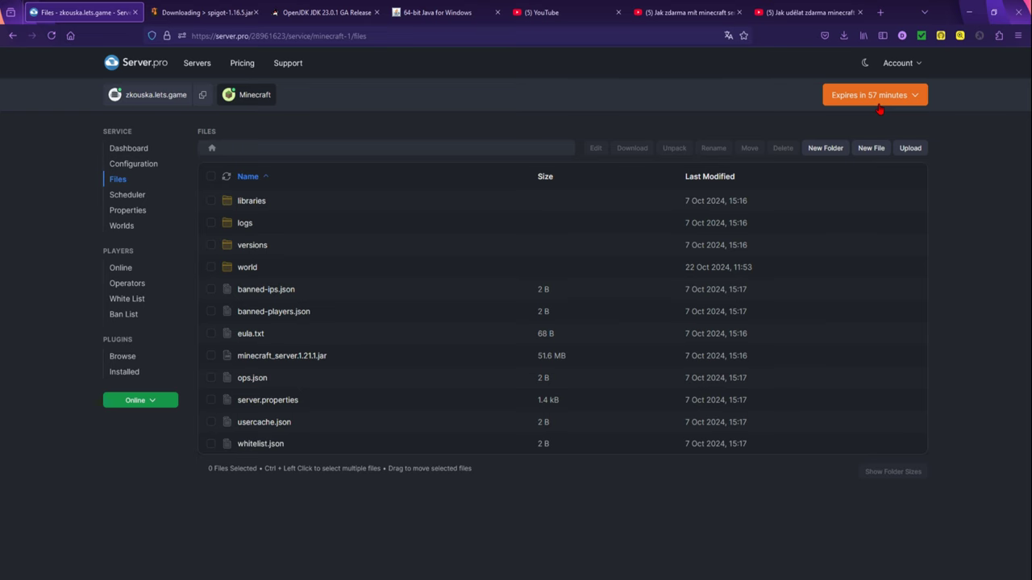
key(ctrl+w)
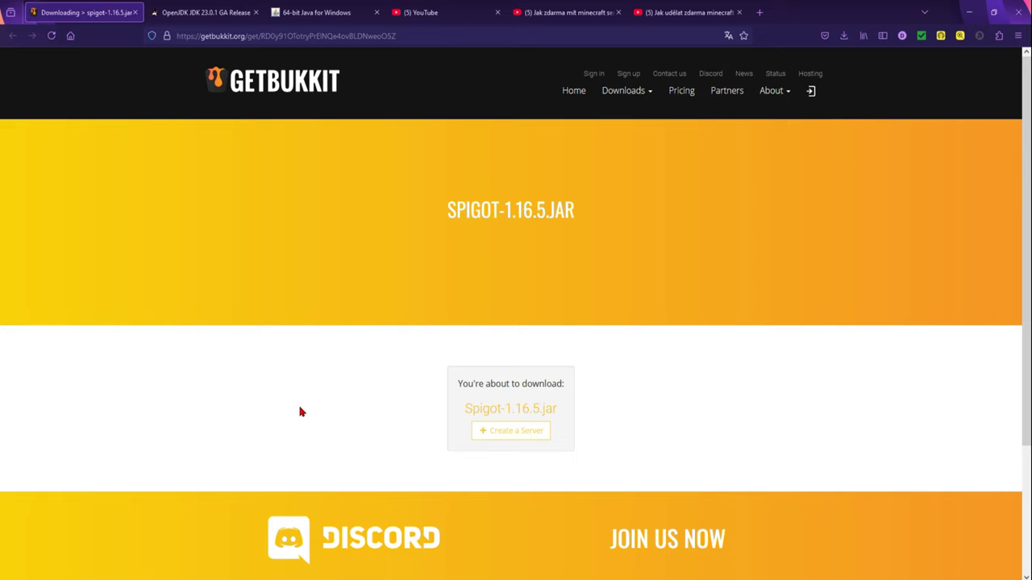
Step: Open GetBukkit's Vanilla server downloads in a new tab and scroll through the versions
click(625, 91)
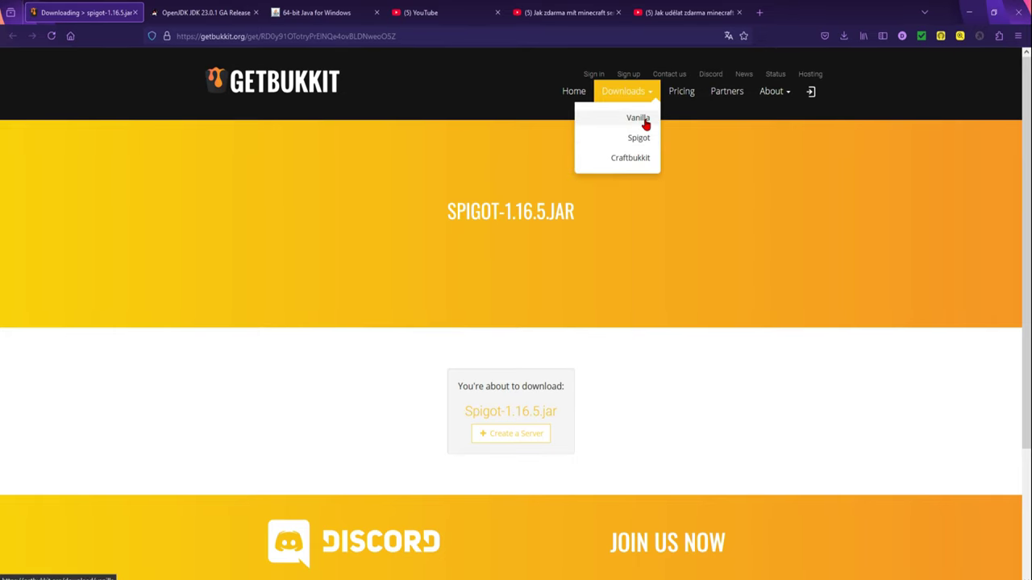
middle_click(633, 121)
key(ctrl+Tab)
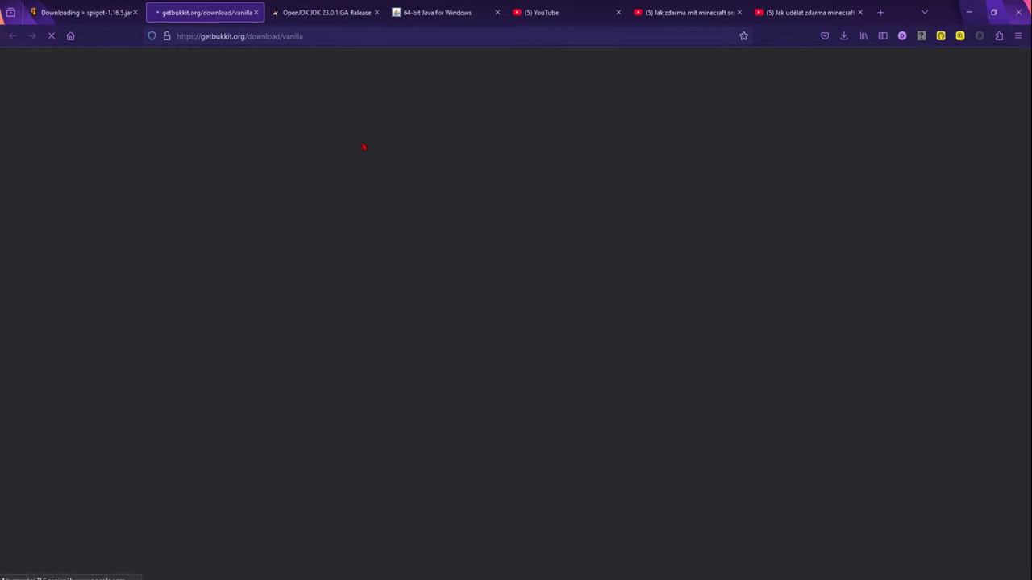
scroll(452, 379, down, 8)
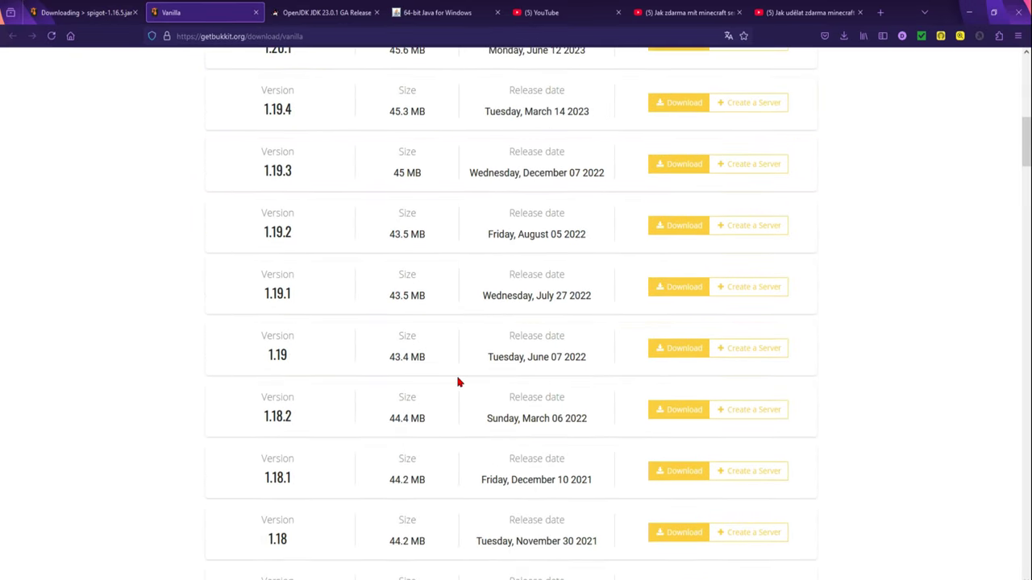
scroll(572, 444, down, 9)
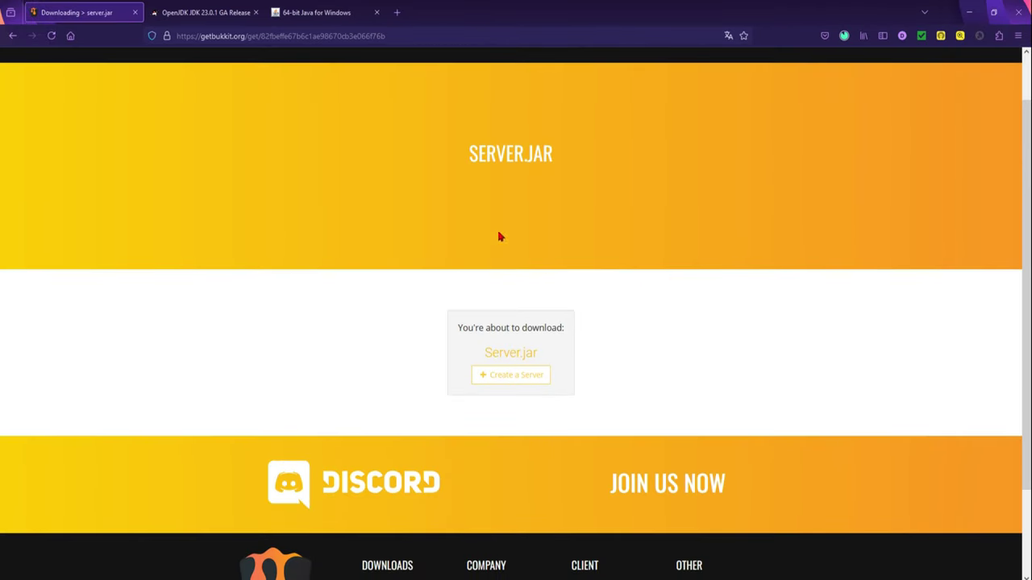
scroll(497, 233, up, 1)
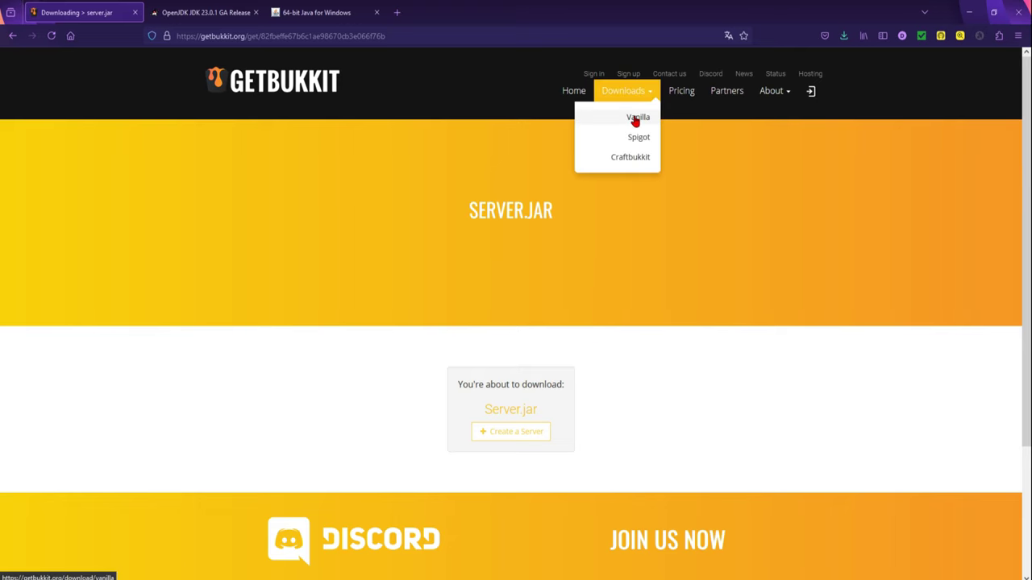
Step: Return to the Vanilla versions list and deselect the downloaded server file on the desktop
click(634, 123)
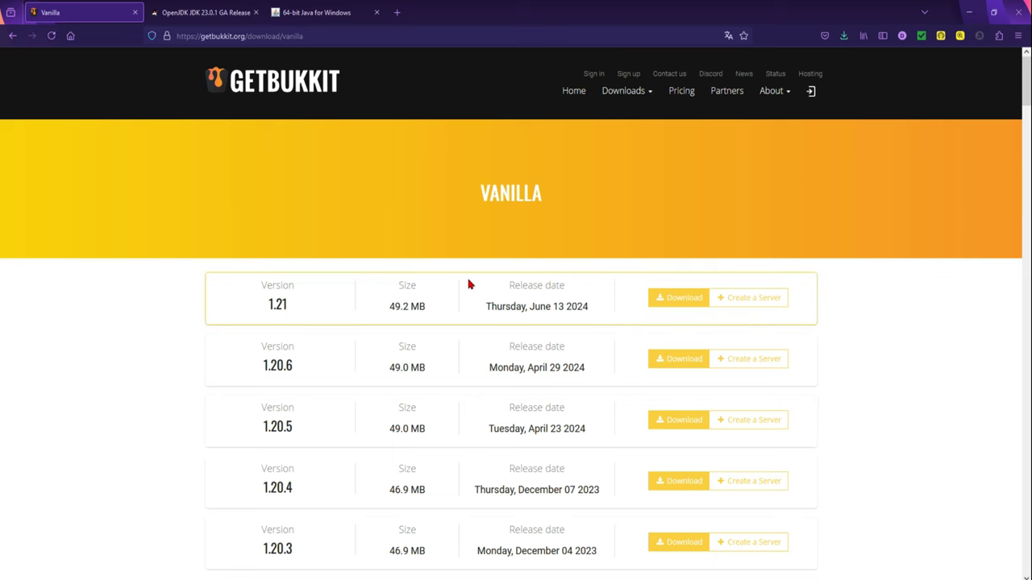
scroll(450, 306, down, 3)
scroll(690, 231, up, 3)
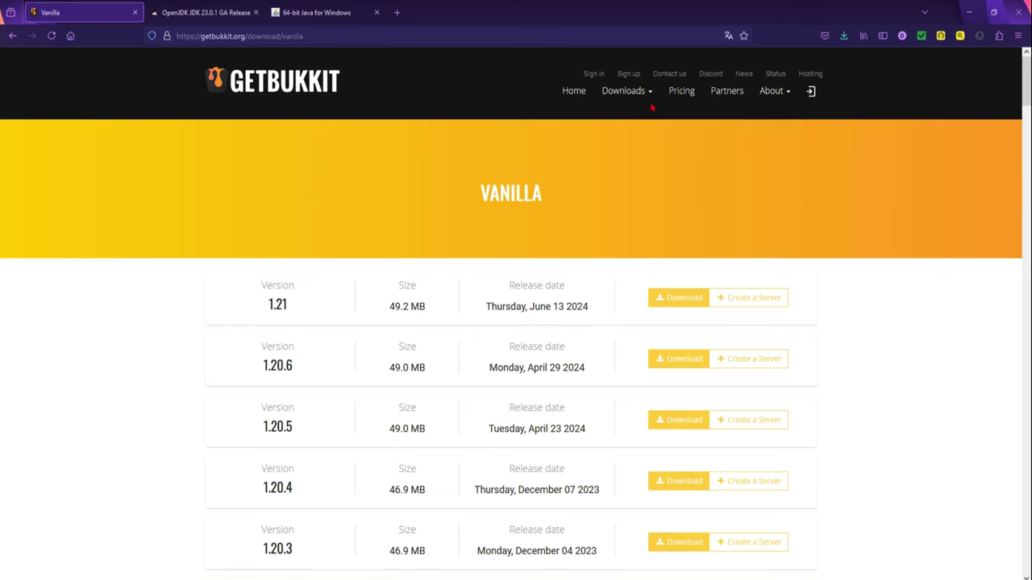
mouse_move(645, 95)
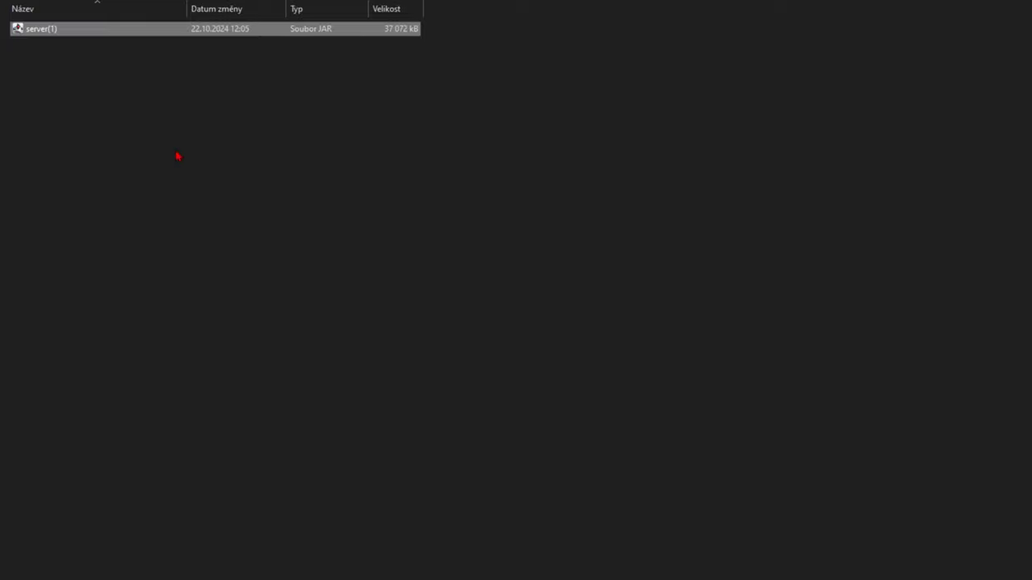
click(121, 109)
scroll(120, 67, up, 2)
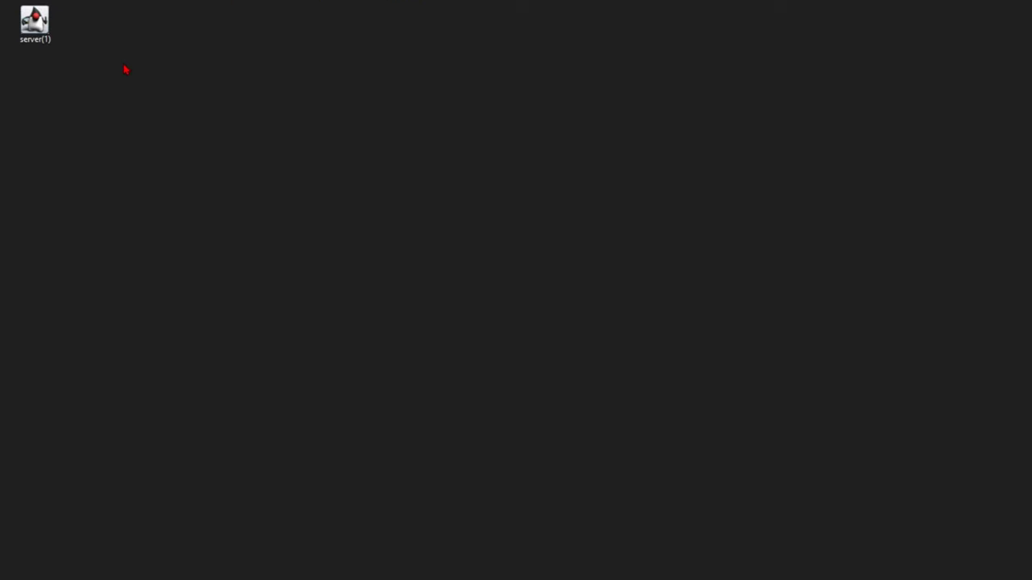
Step: Create a new text document beside the server JAR, keep its default name, and open it in Notepad
scroll(129, 85, down, 2)
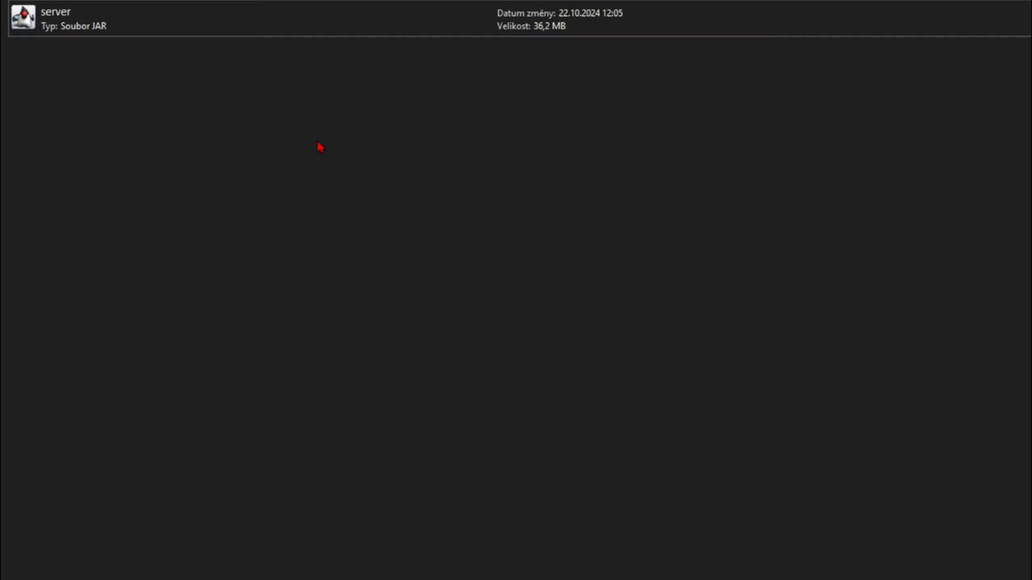
right_click(302, 209)
mouse_move(467, 395)
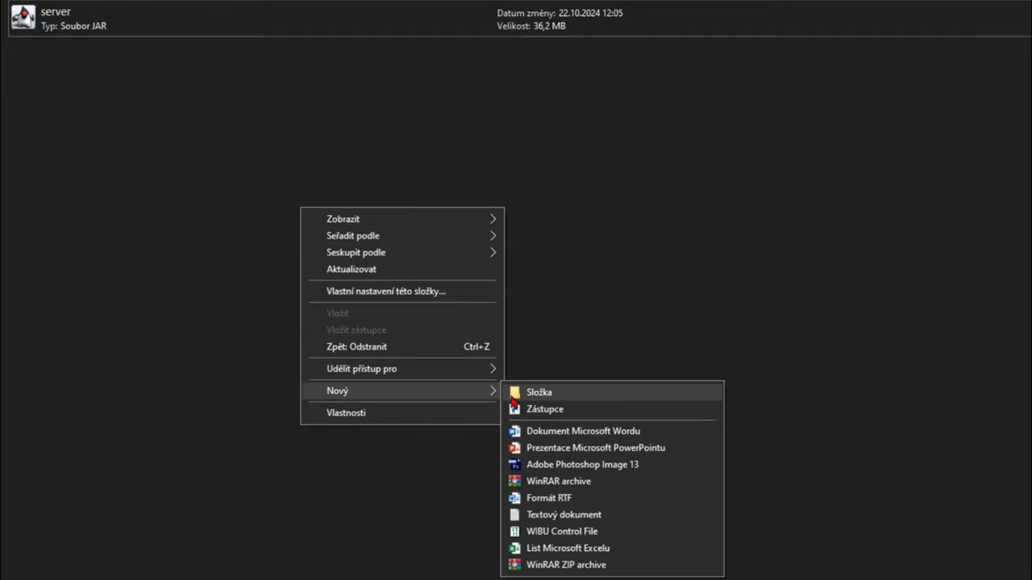
click(558, 516)
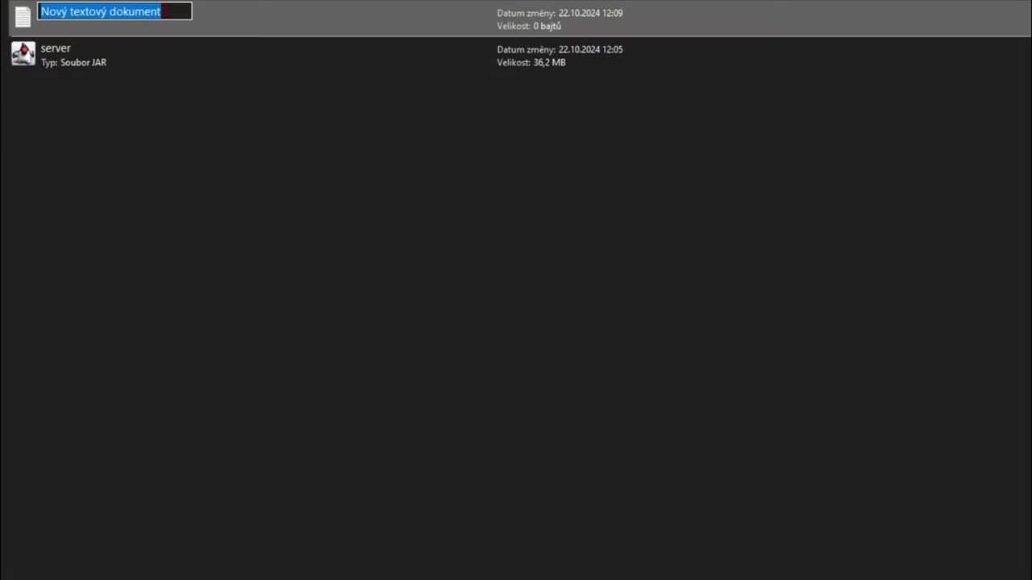
click(307, 146)
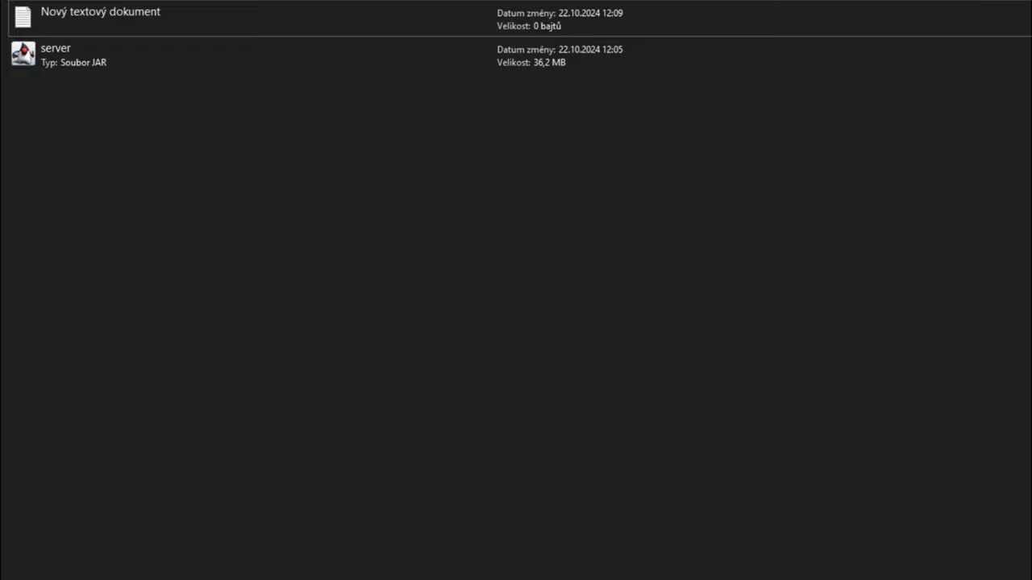
double_click(203, 28)
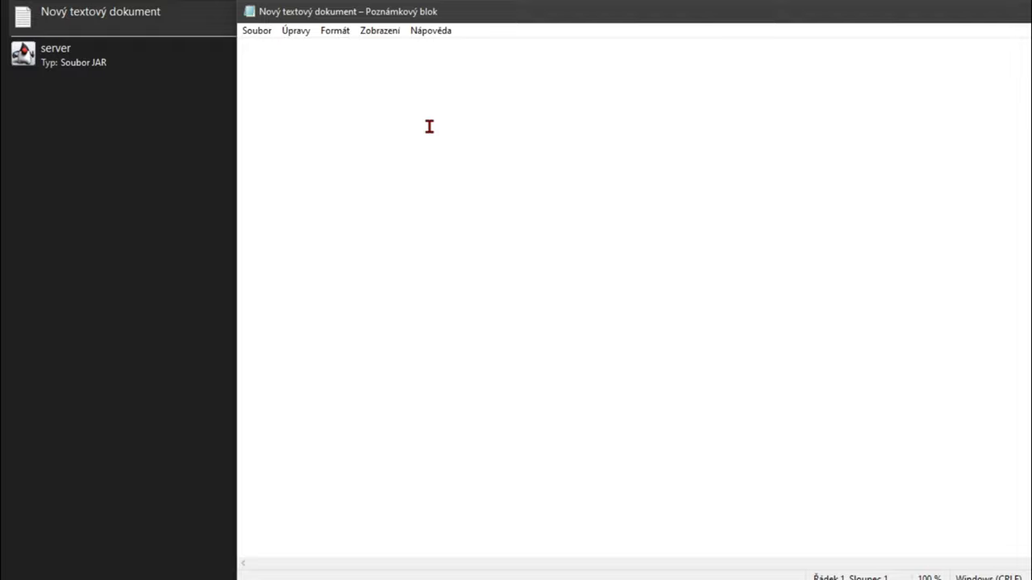
Step: Paste 'java -Xmx4G -jar server.jar' and 'pause', highlighting the 4G value and the jar name
text(java -Xmx4G -jar server.jar pause)
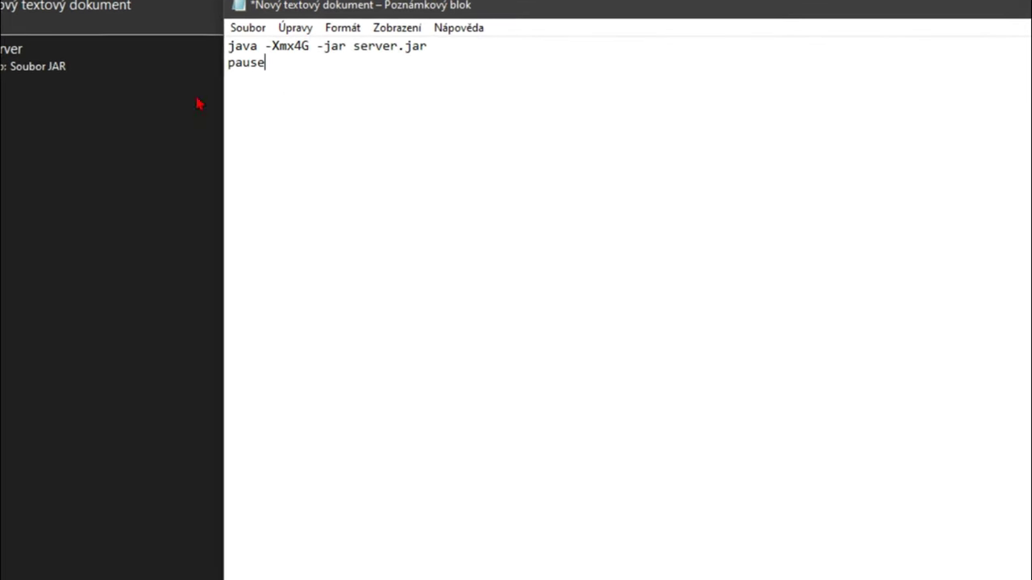
click(306, 44)
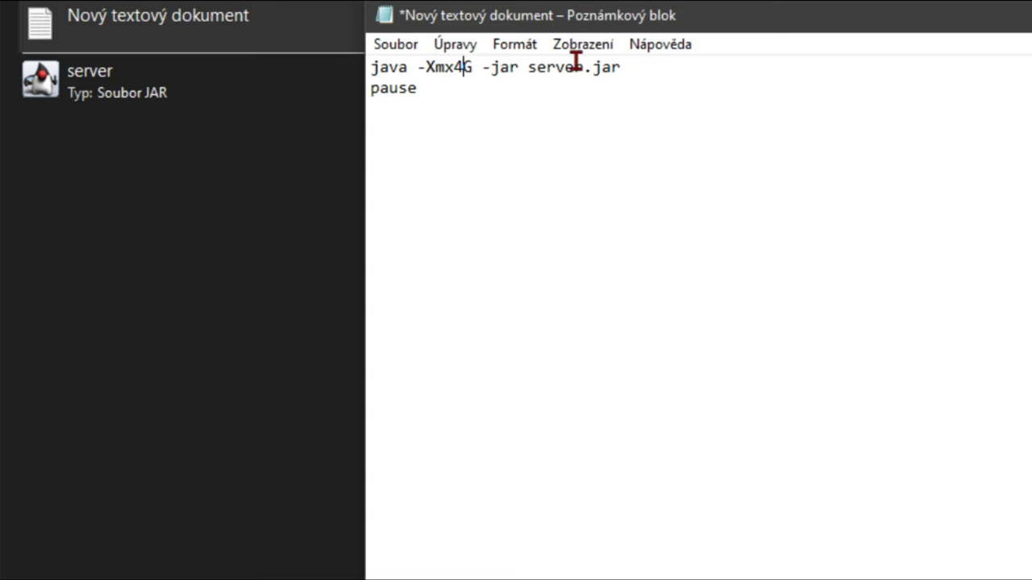
drag(584, 67, 532, 61)
click(614, 123)
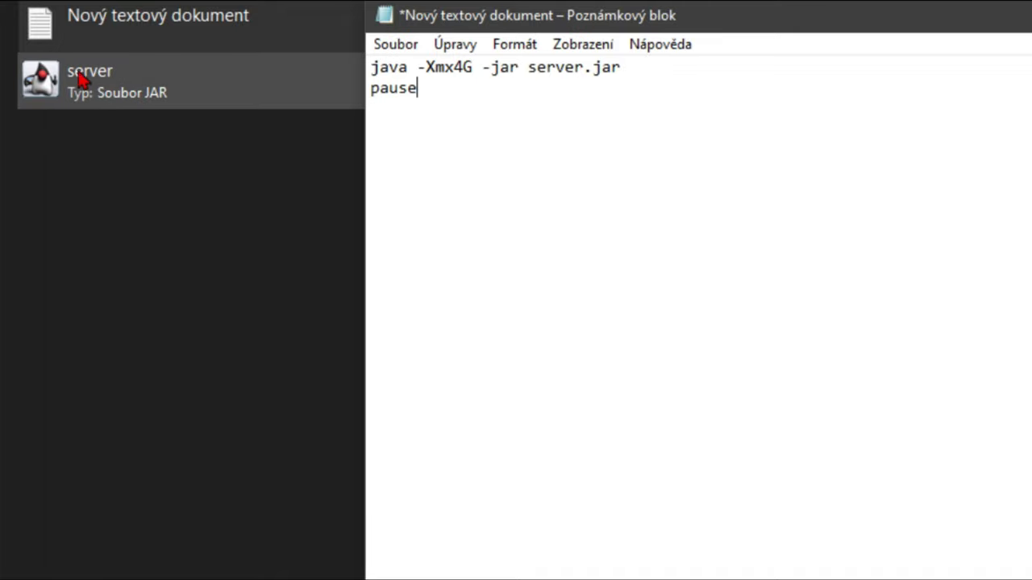
drag(584, 64, 528, 64)
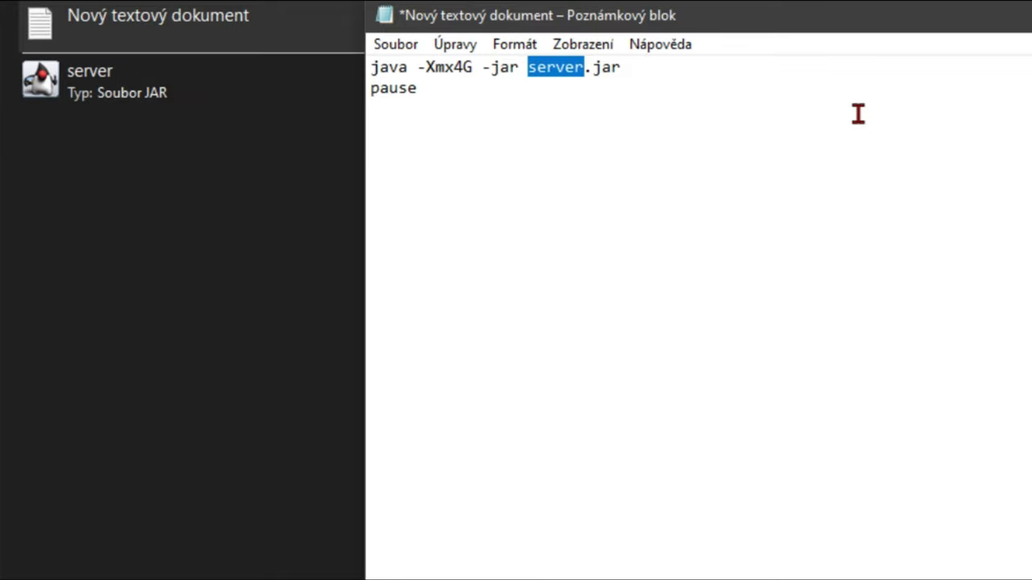
Step: Save the script as start.bat with the All Files type, then close Notepad
key(ctrl+End)
click(386, 44)
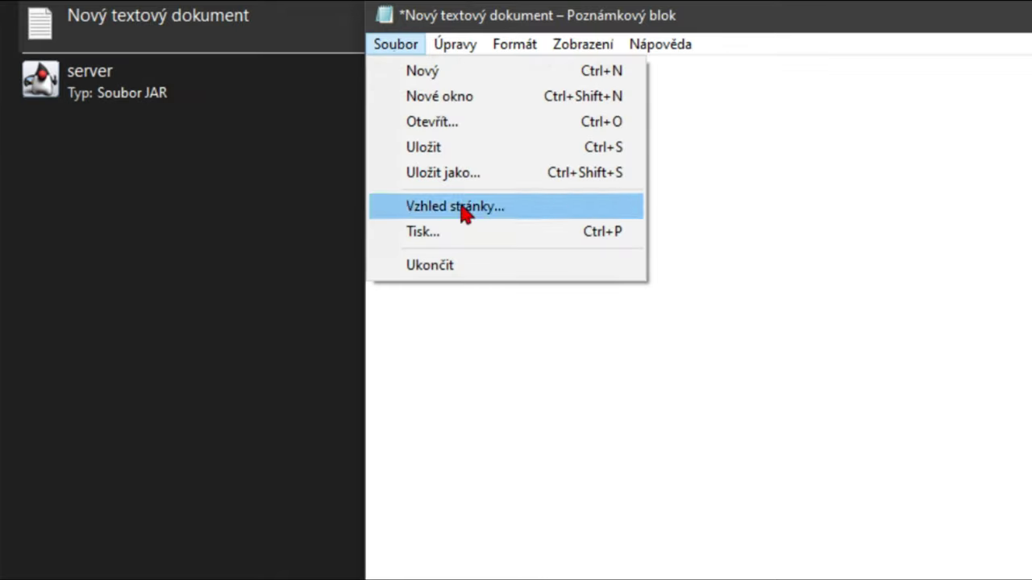
click(454, 182)
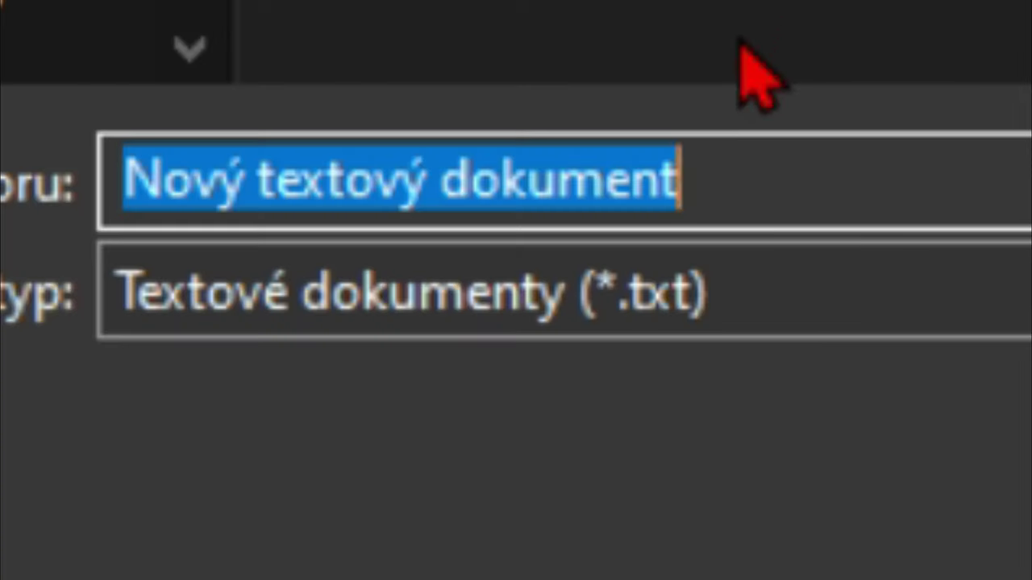
text(start.bat)
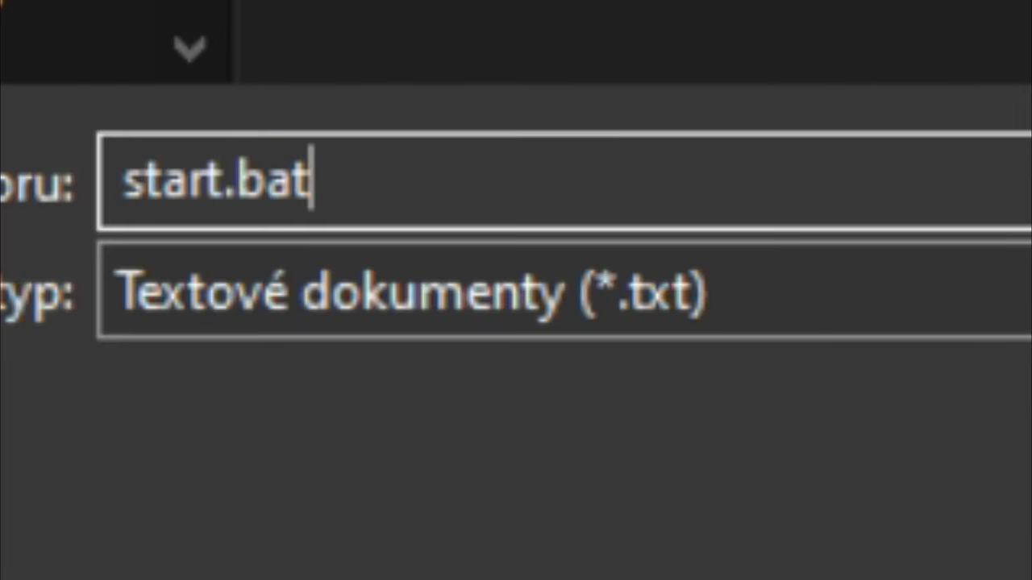
click(626, 300)
click(522, 472)
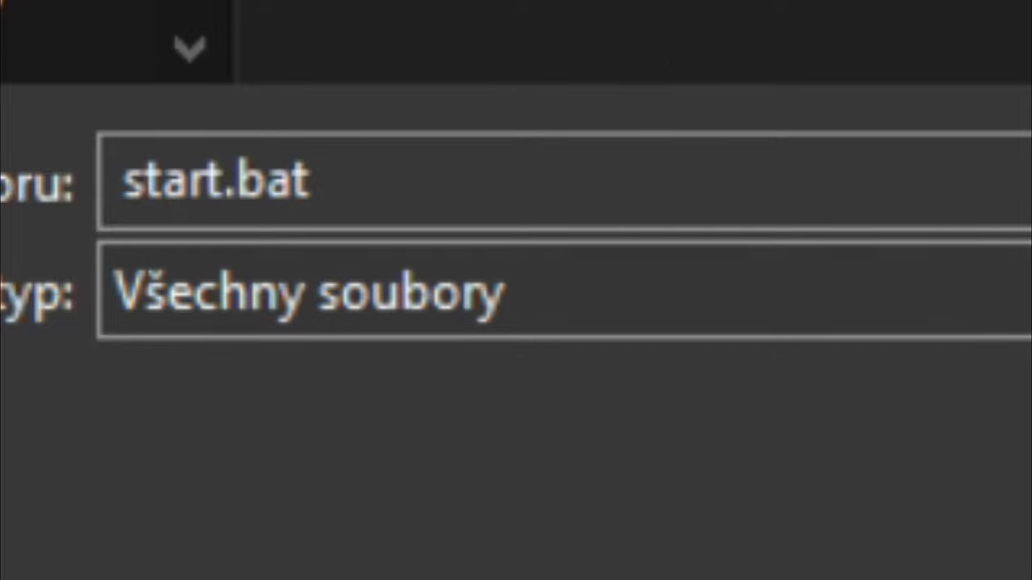
key(Return)
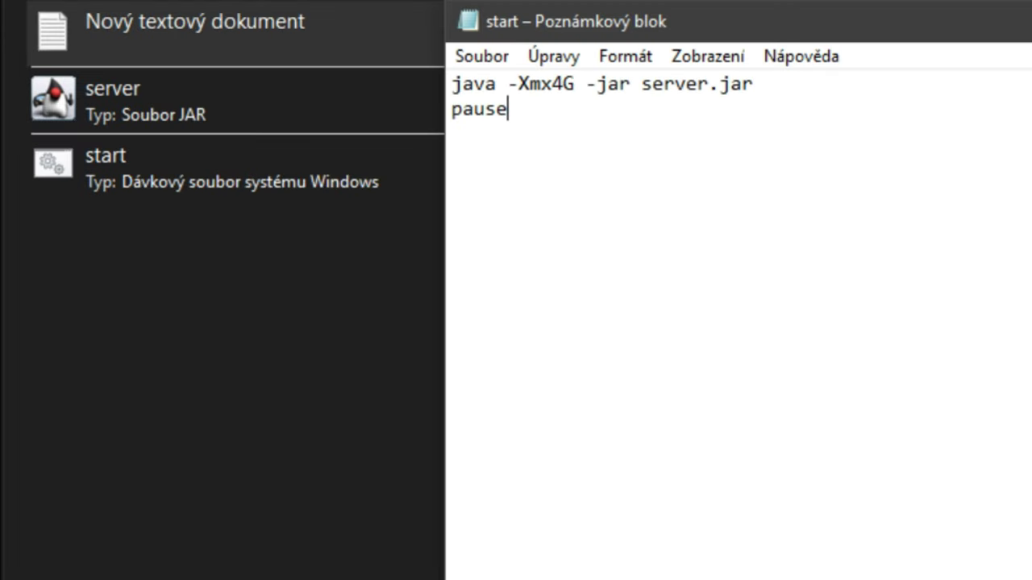
key(alt+F4)
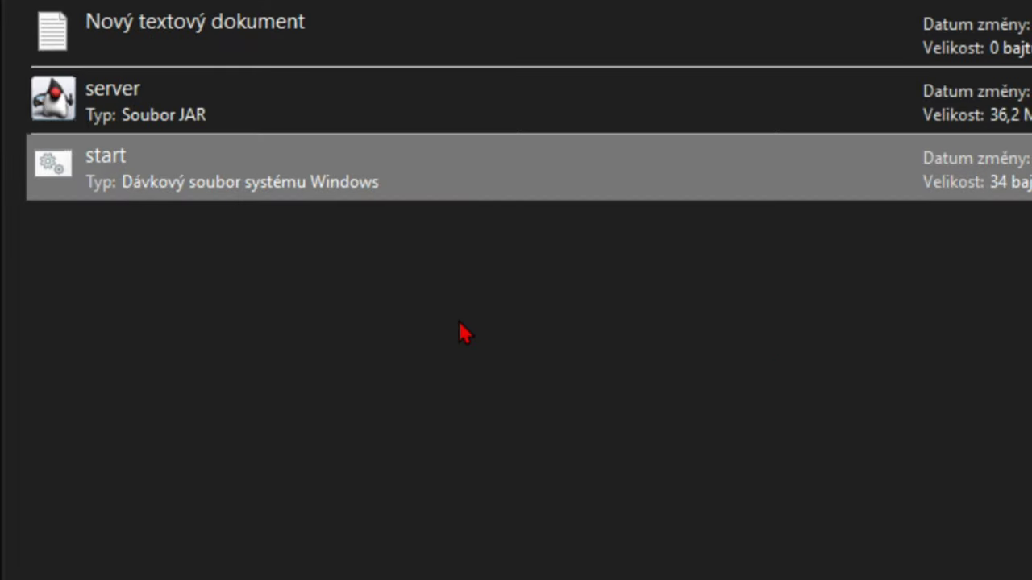
Step: Run start.bat once to generate the eula, logs and server.properties files, then close its console
key(Return)
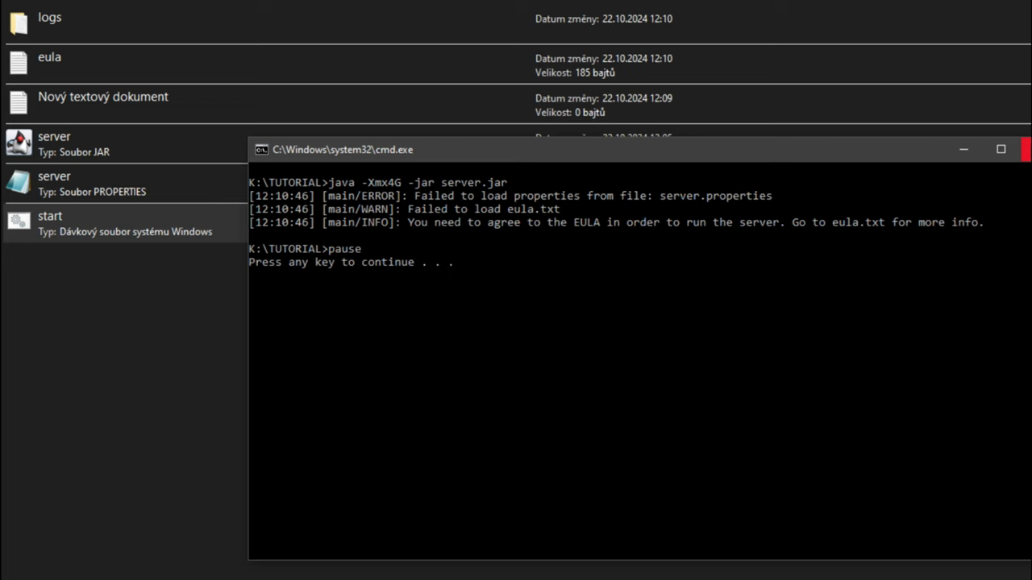
click(1025, 150)
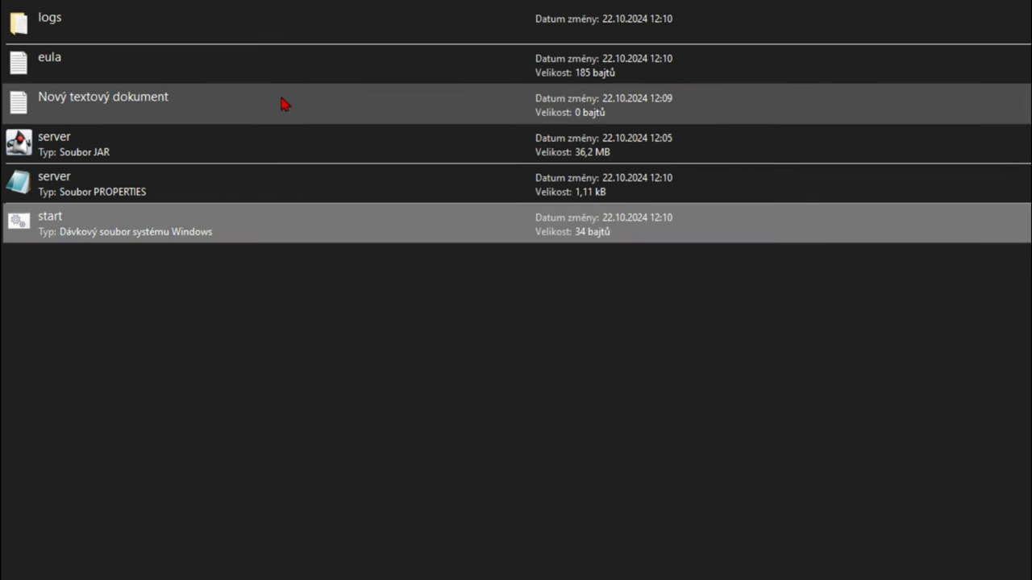
Step: Change eula=false to eula=true in eula.txt, save it, and rerun start.bat
double_click(225, 61)
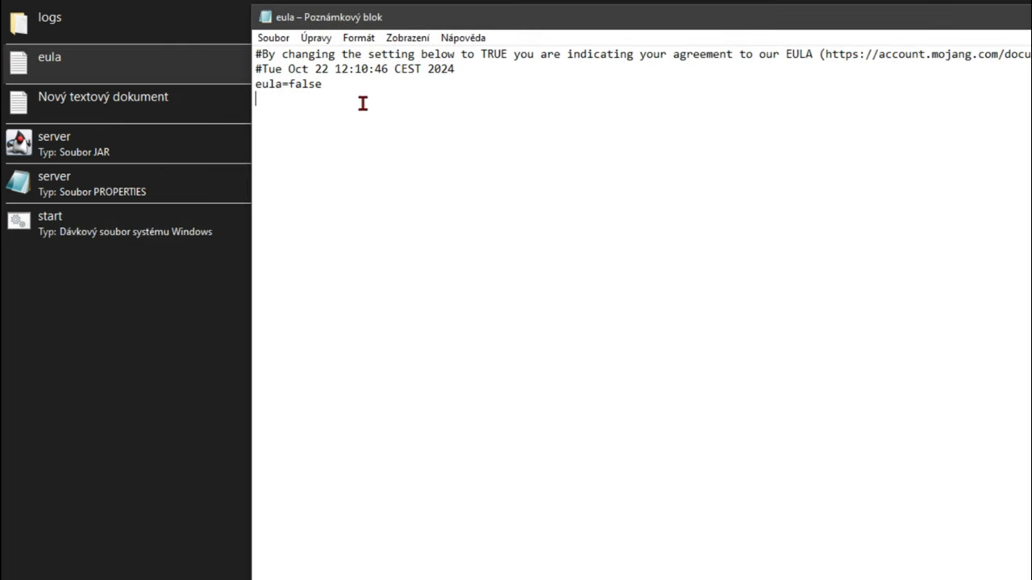
click(339, 86)
key(BackSpace)
key(BackSpace)
key(BackSpace)
key(BackSpace)
key(BackSpace)
text(tr)
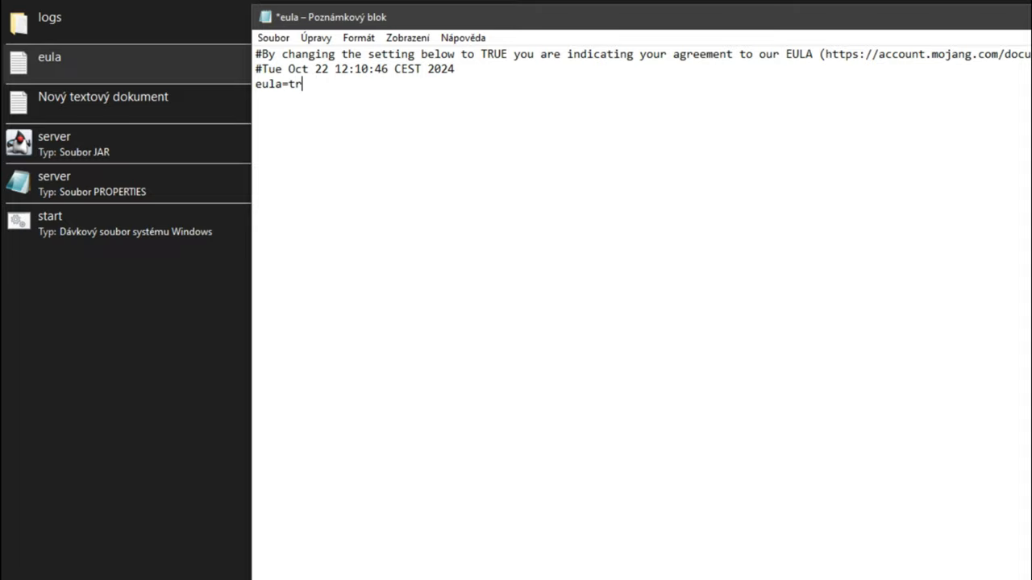
text(ue)
key(alt+F4)
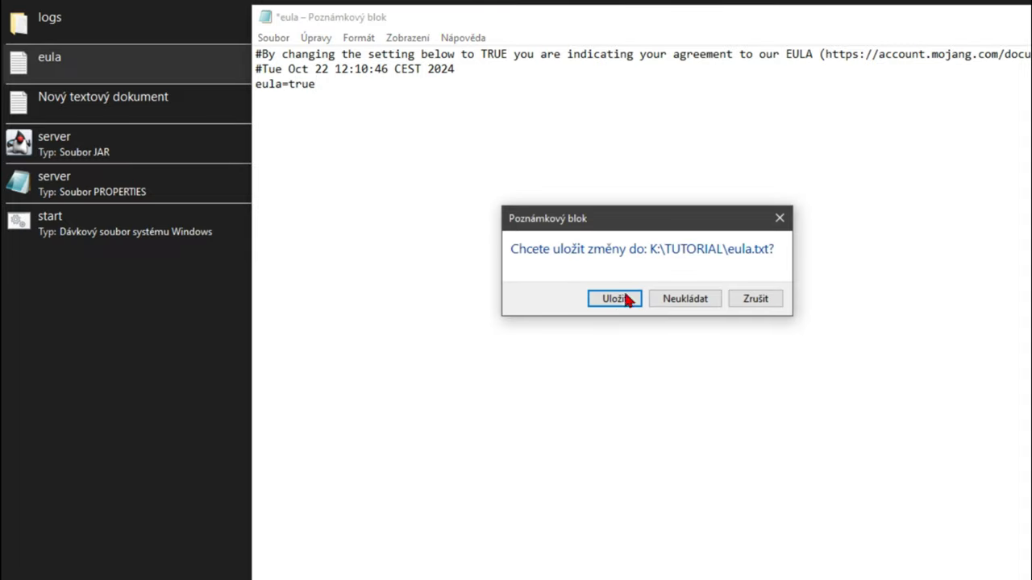
click(614, 299)
double_click(309, 226)
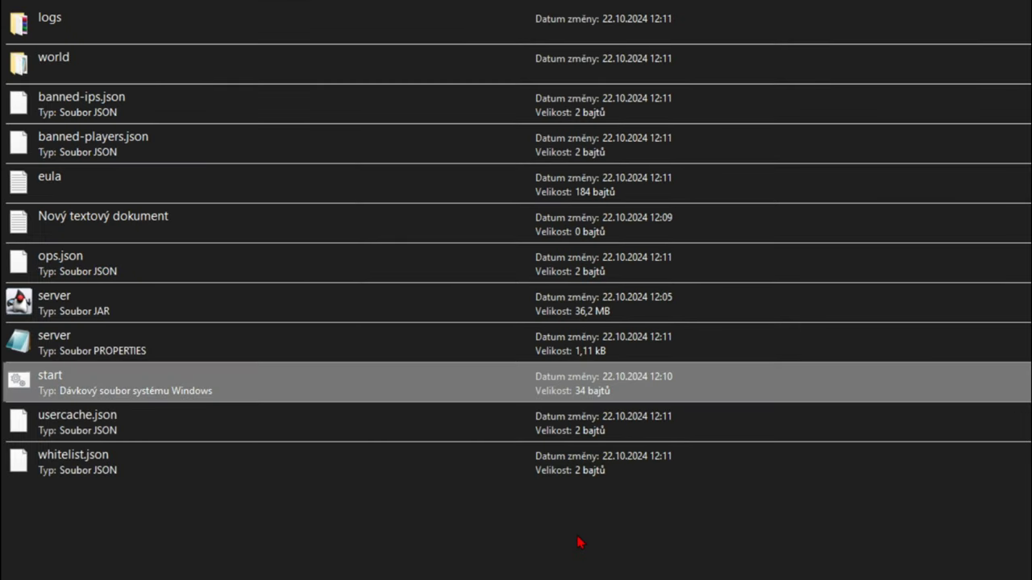
Step: Switch the server folder in File Explorer to the Details view
scroll(579, 541, up, 5)
scroll(574, 487, up, 5)
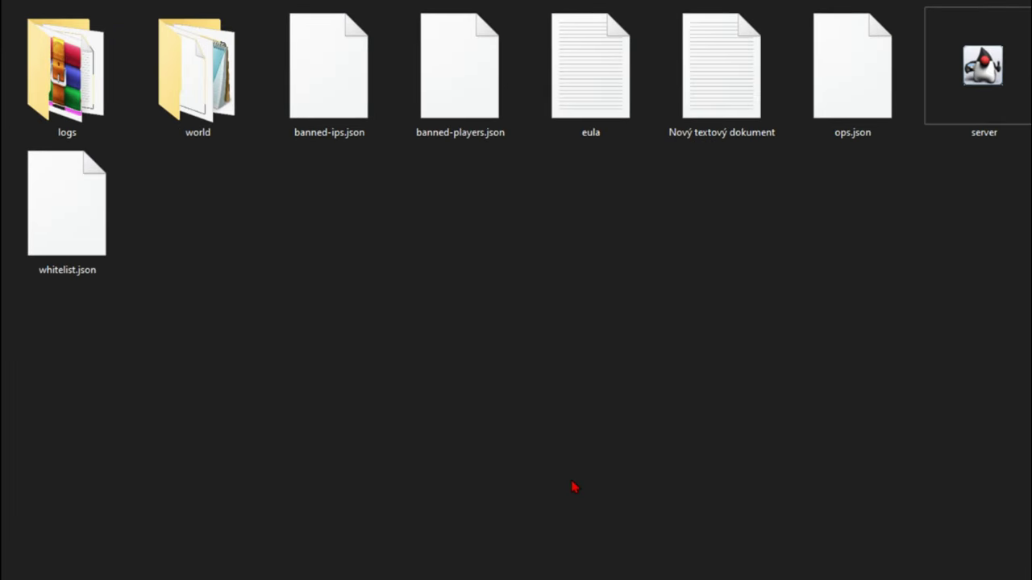
scroll(573, 487, down, 5)
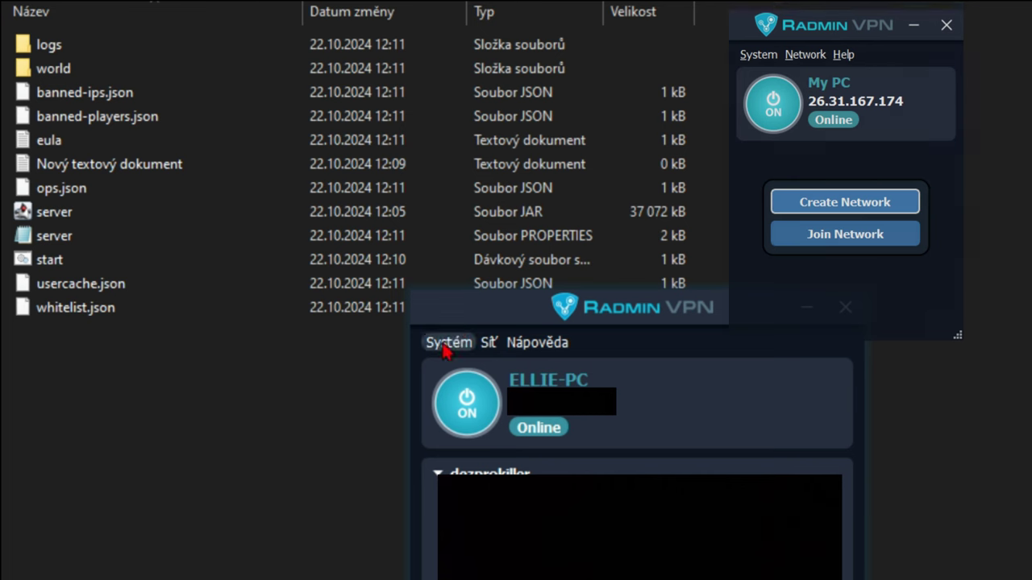
Step: Preview Radmin's Síť > Vytvořit síť form, cancel it, then close the Radmin window
click(444, 343)
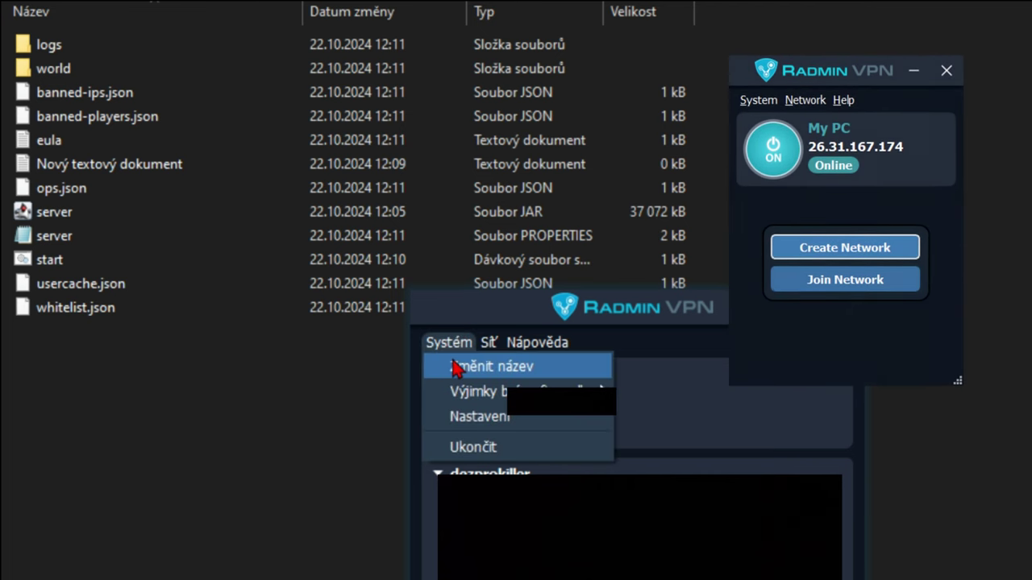
mouse_move(487, 345)
click(461, 365)
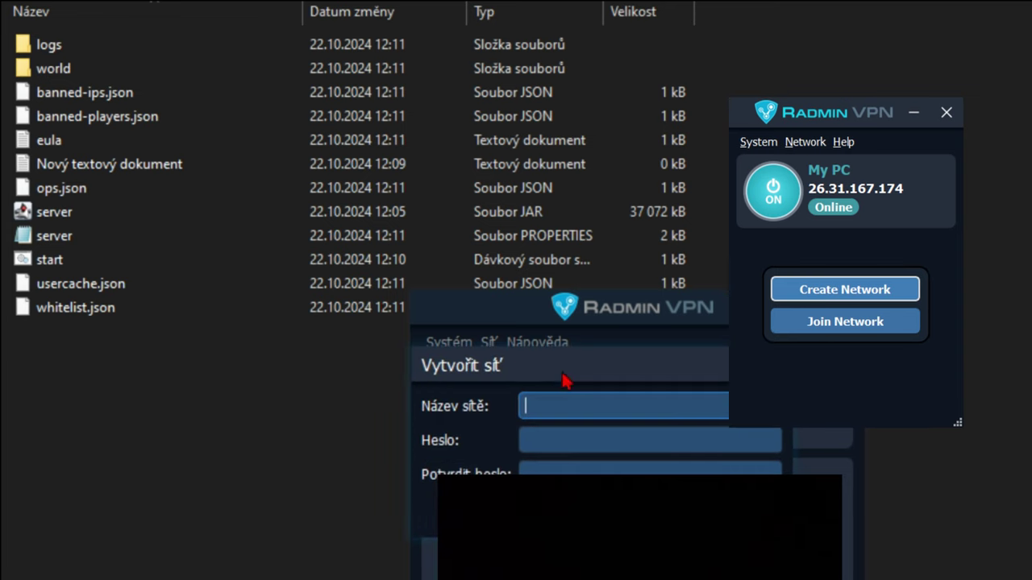
key(Escape)
click(489, 342)
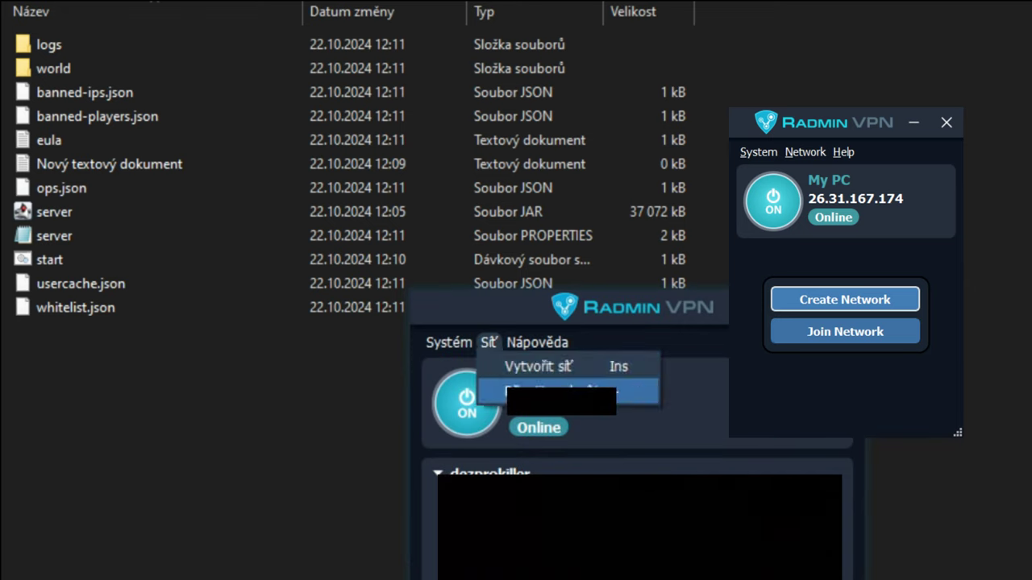
click(479, 363)
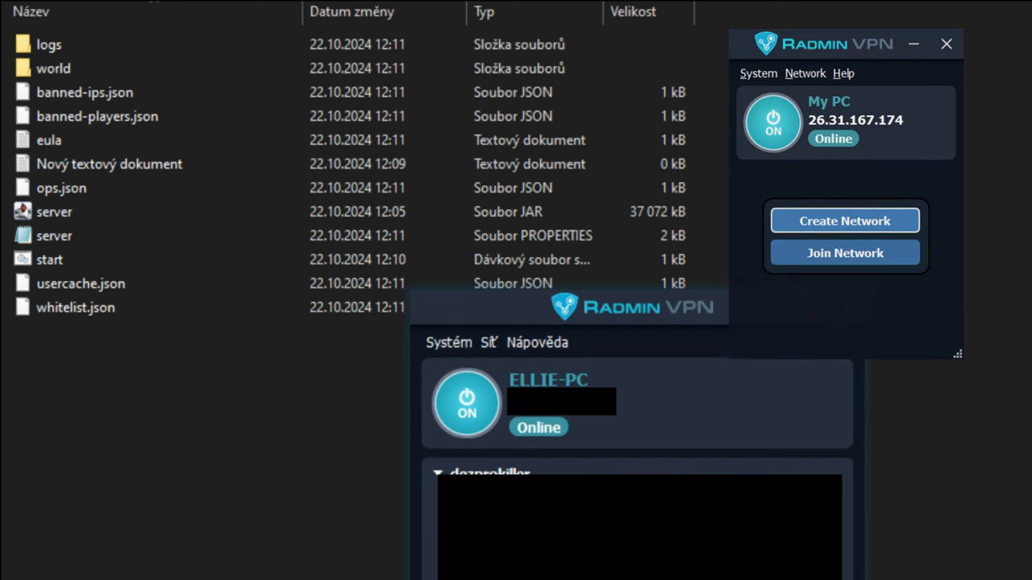
click(715, 316)
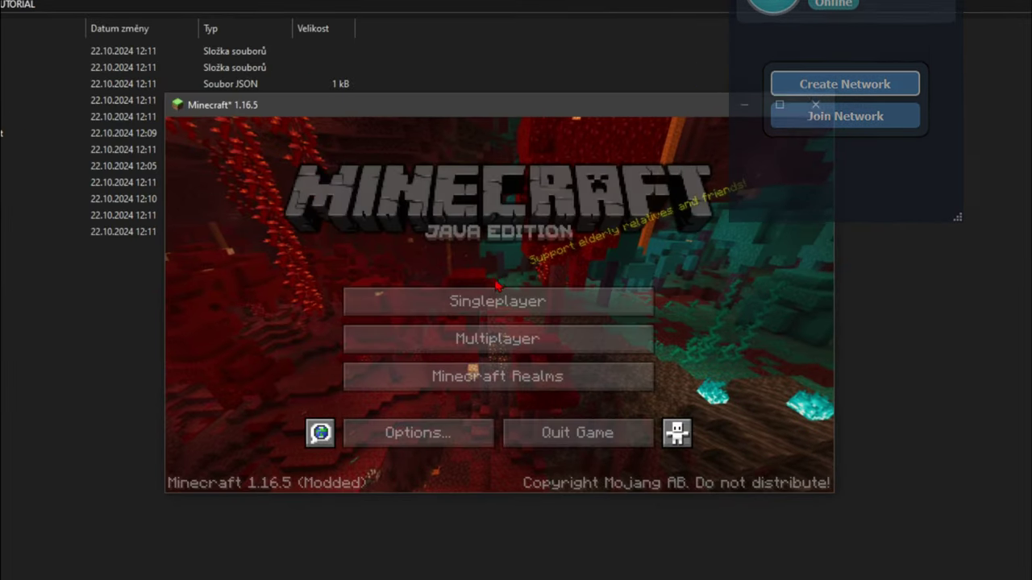
Step: Go to Multiplayer, suppress the third-party warning, and start adding a new server
click(483, 339)
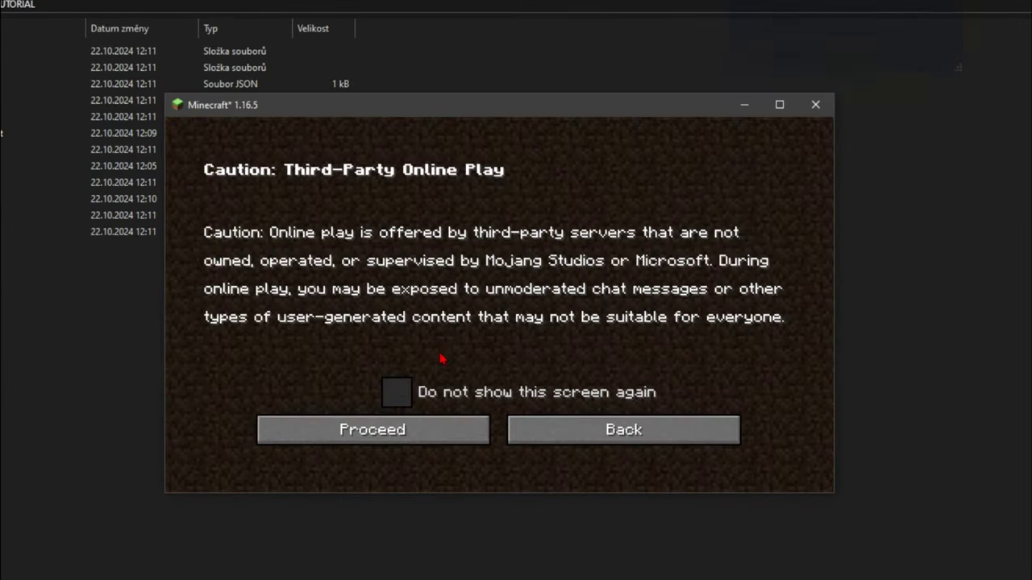
click(396, 393)
click(405, 432)
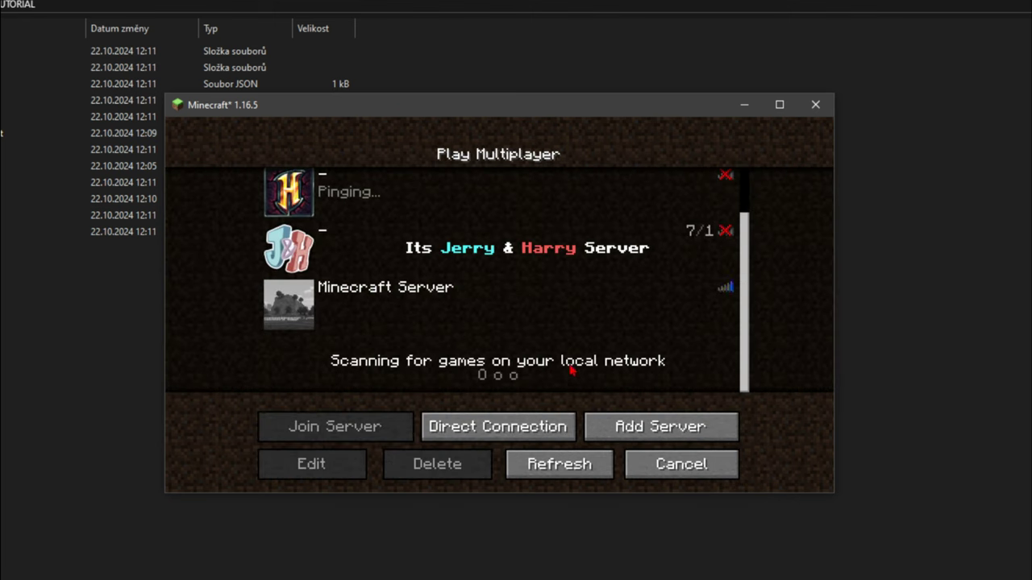
click(661, 427)
click(407, 295)
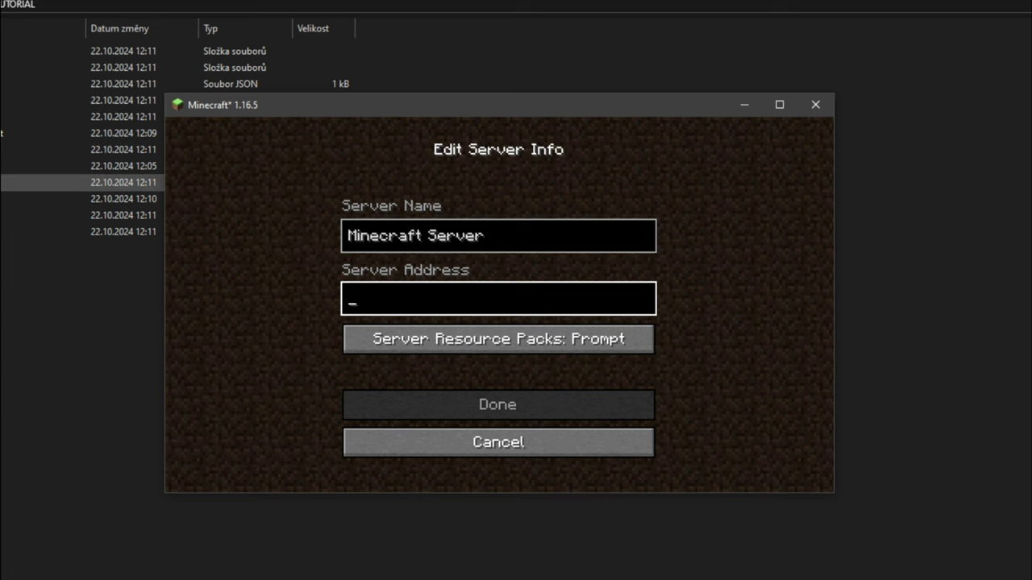
Step: Confirm port 25565 in server.properties and save the server entry with that address
double_click(121, 182)
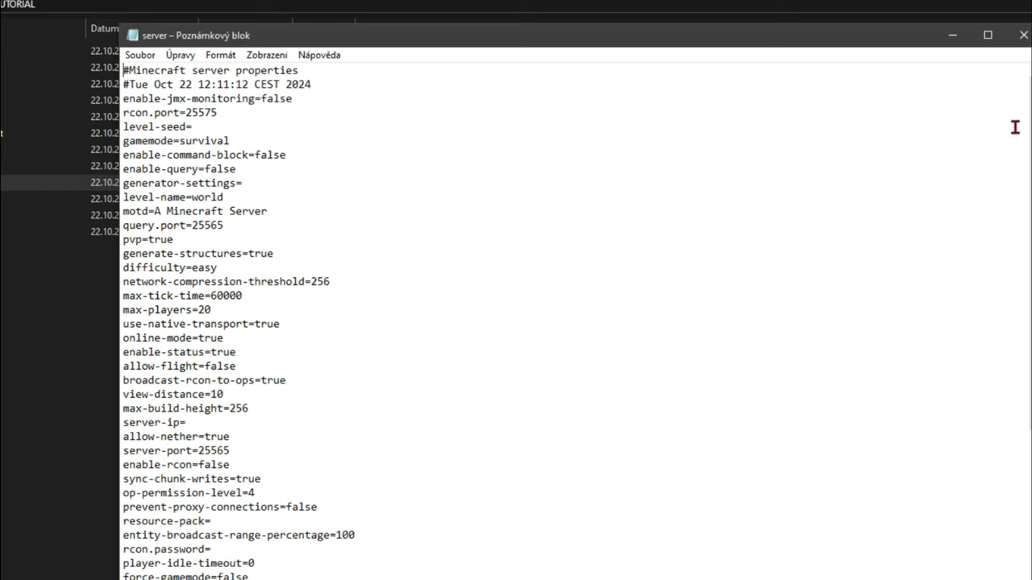
click(953, 35)
key(alt+Tab)
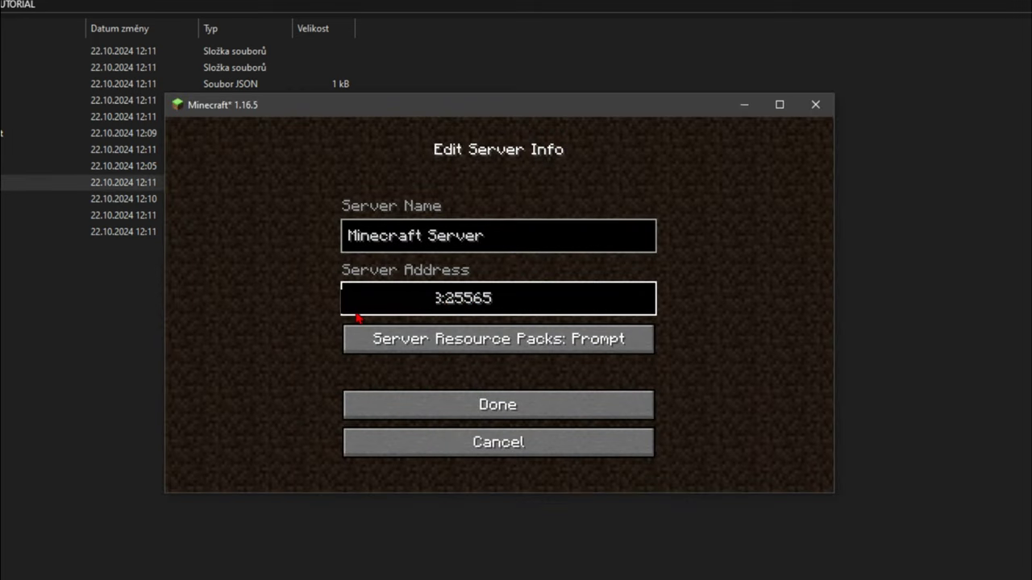
click(498, 405)
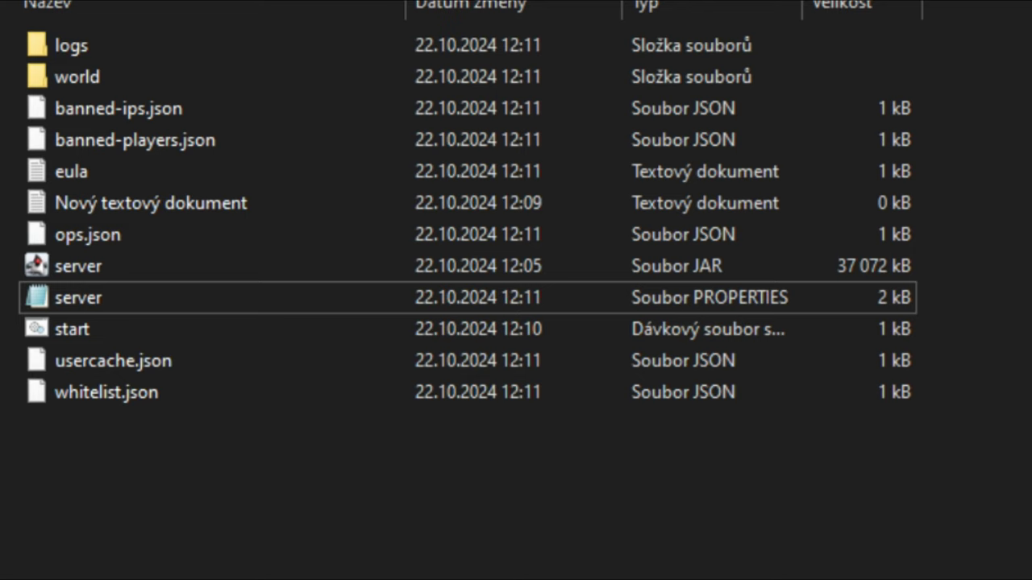
Step: Launch the server from start.bat and open server.properties in Notepad
click(125, 337)
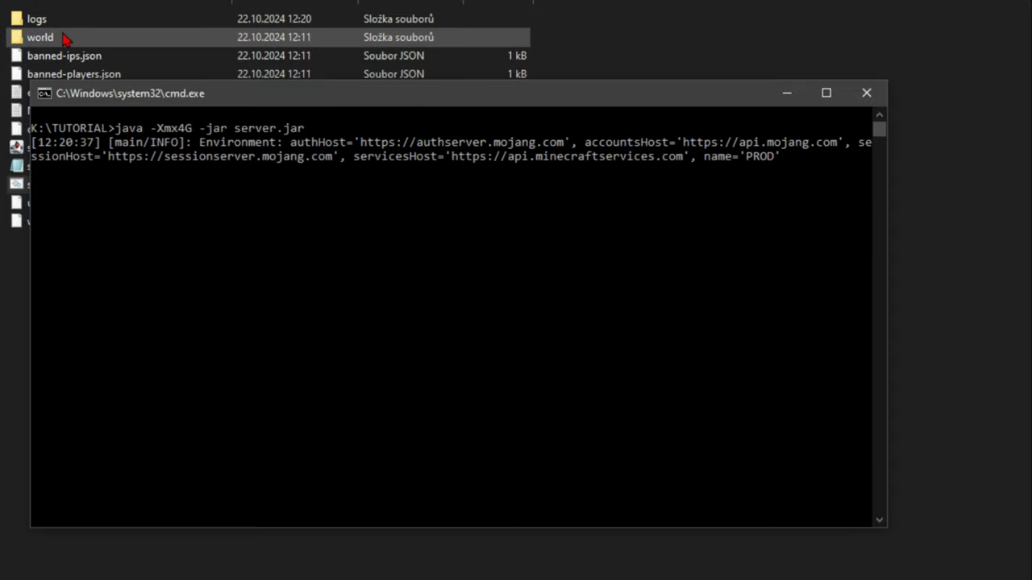
click(65, 38)
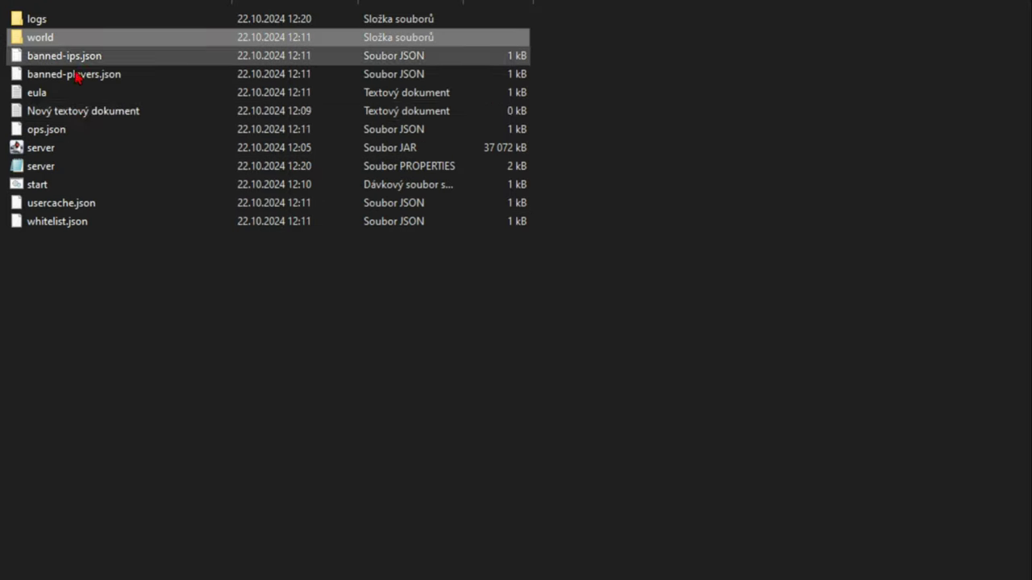
double_click(68, 169)
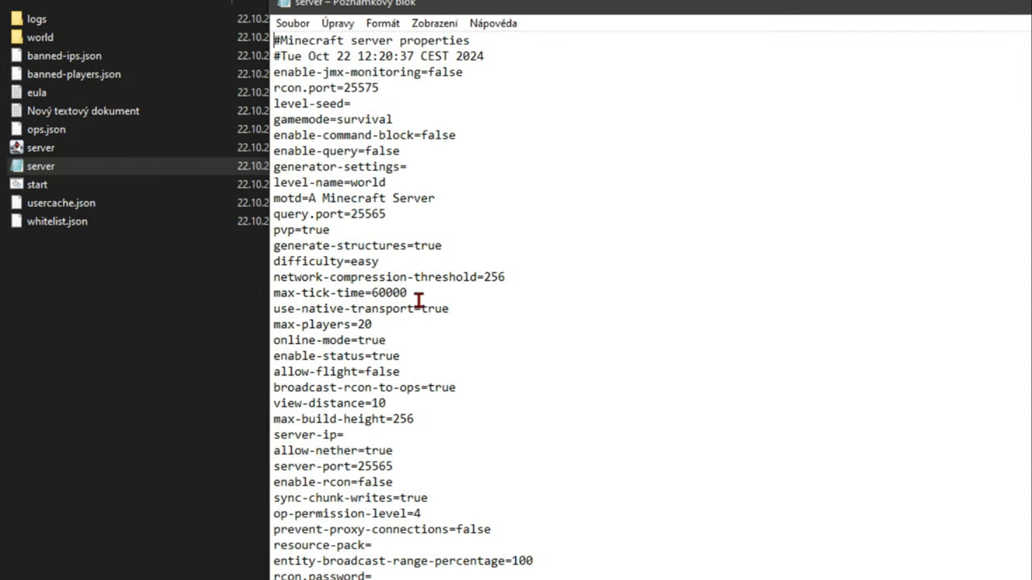
drag(554, 91, 495, 338)
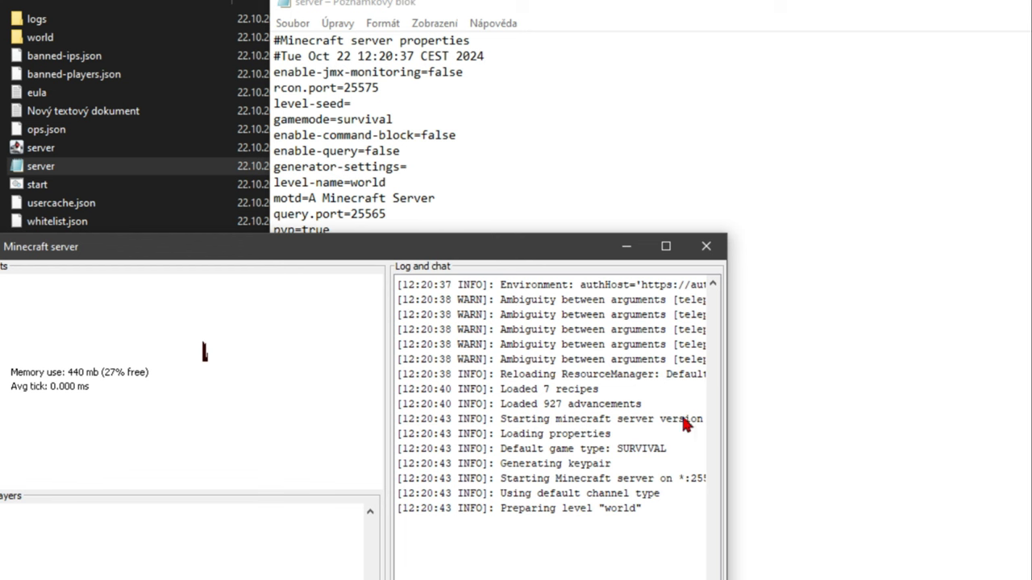
click(626, 247)
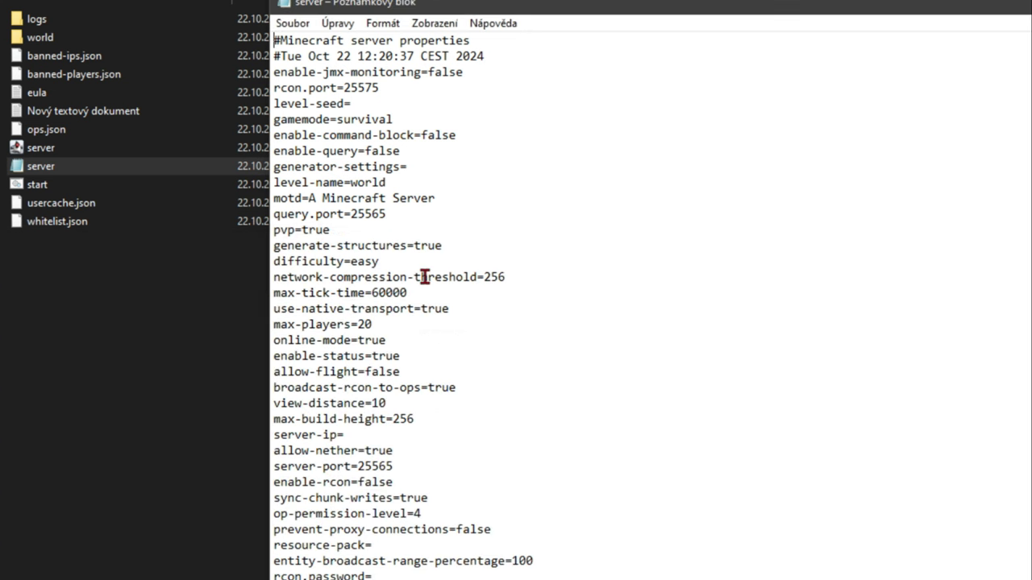
Step: Review difficulty=easy, max-players=20 and online-mode=true, then return to the server folder
drag(380, 261, 351, 261)
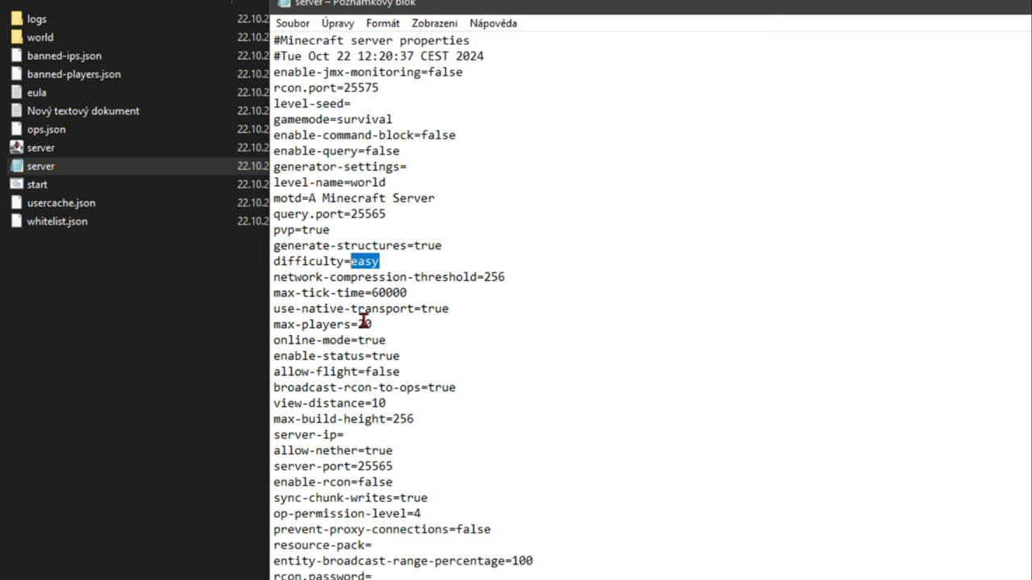
drag(364, 324, 372, 324)
click(394, 337)
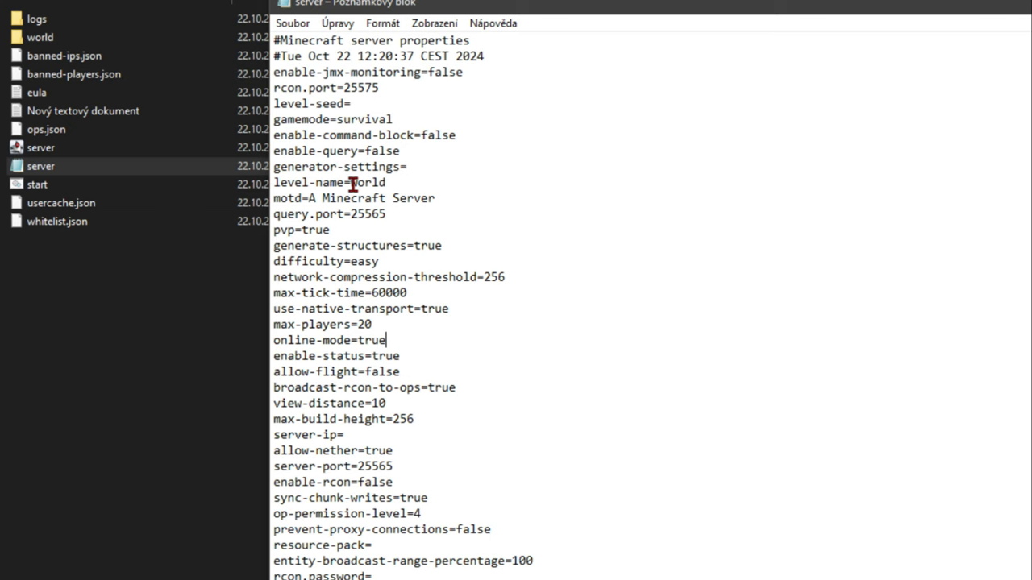
click(77, 38)
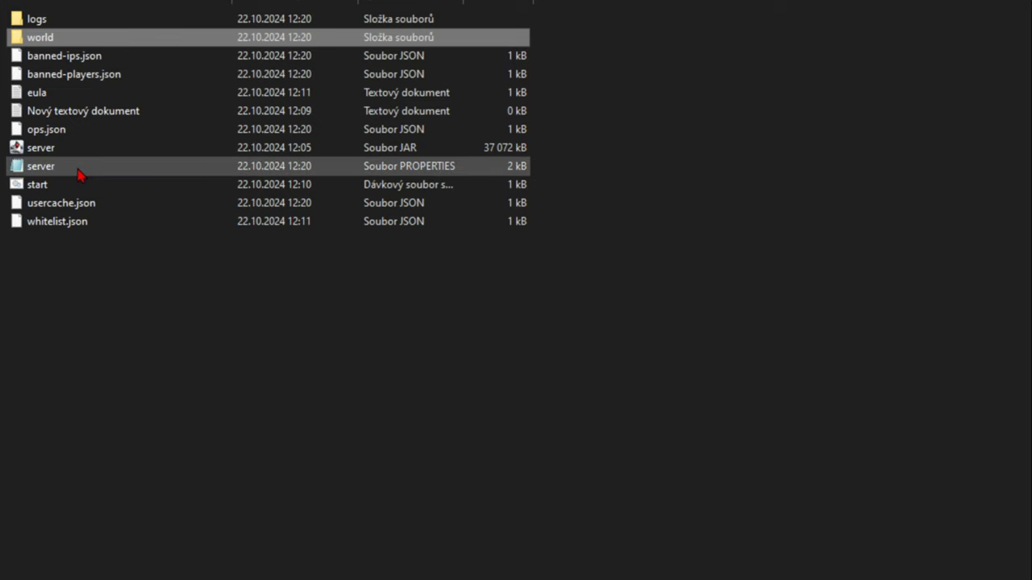
Step: Refresh the multiplayer list, select Minecraft Server and join its world
click(200, 382)
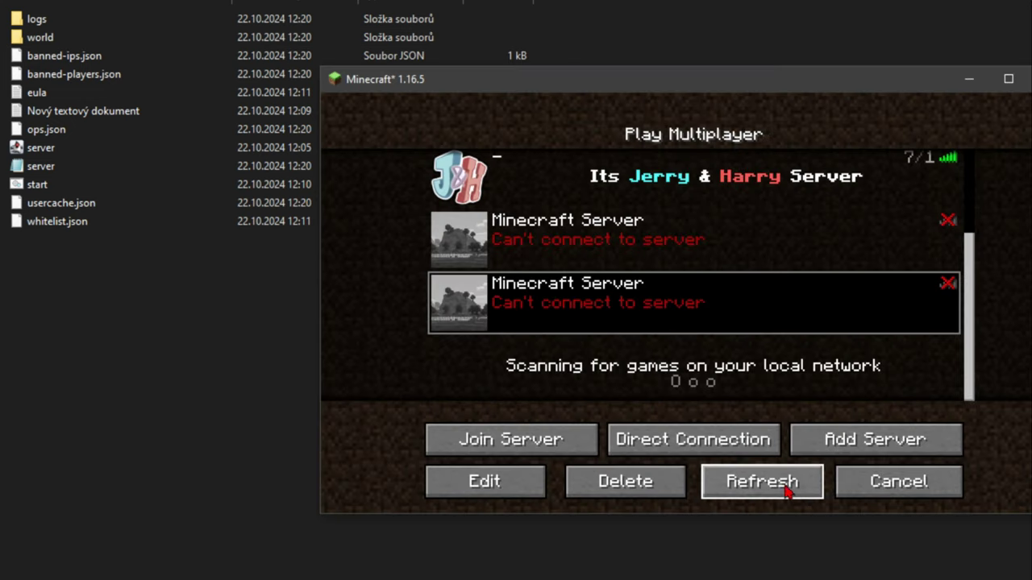
click(786, 488)
click(637, 292)
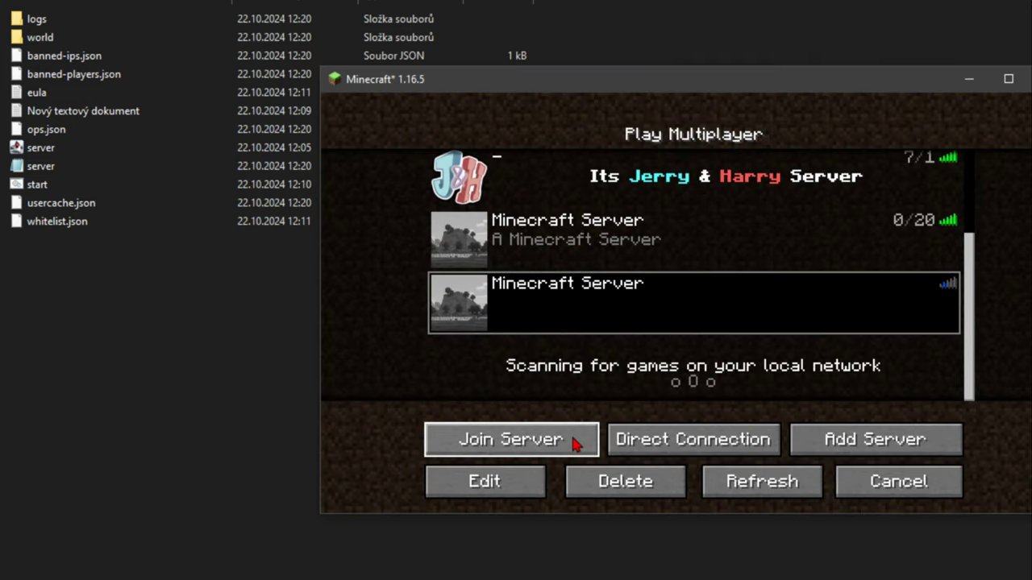
click(576, 441)
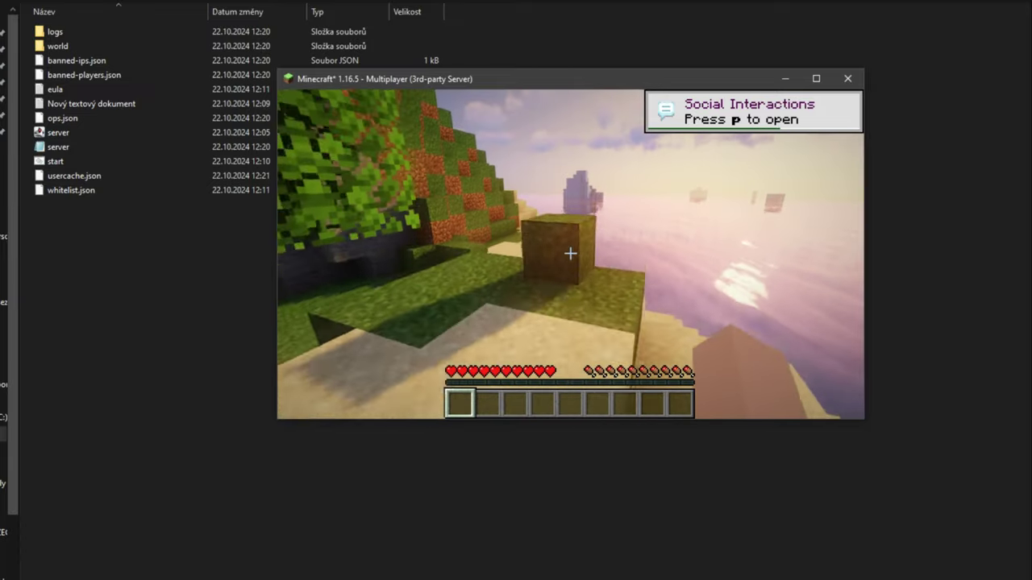
Step: Check the connected player in the server console, walk around, then minimize Minecraft and the console
key(Escape)
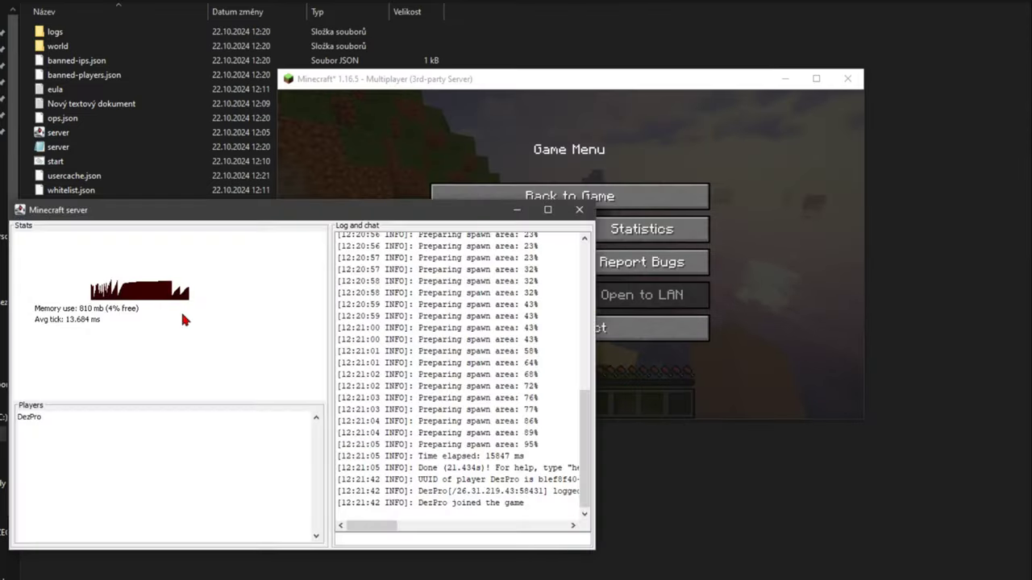
click(50, 418)
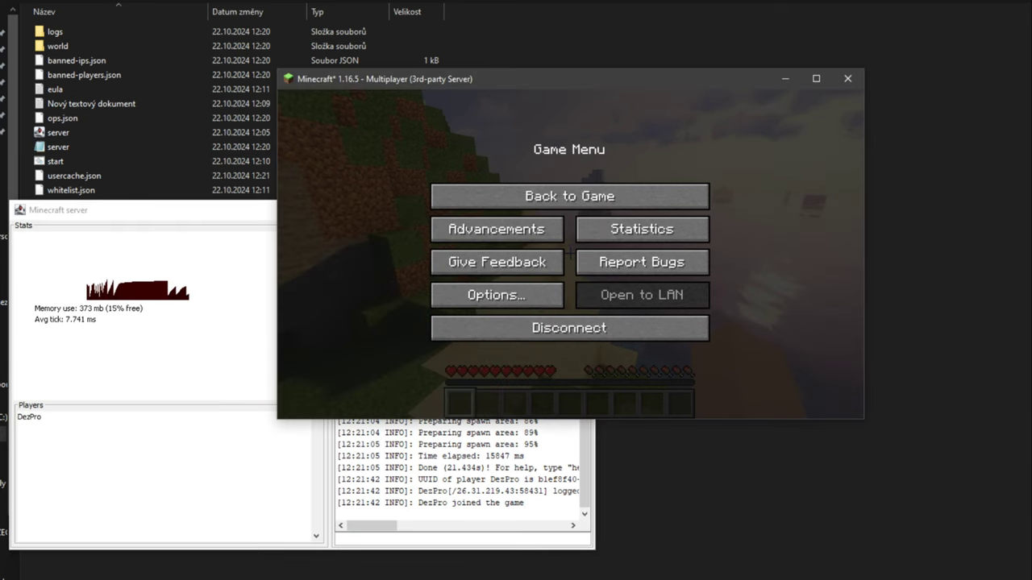
key(Escape)
key(w)
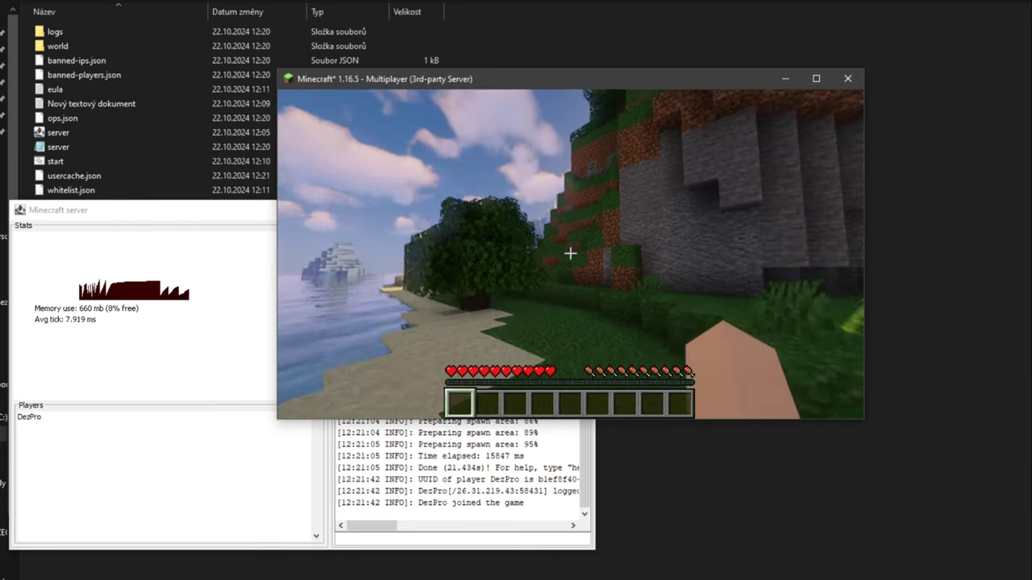
key(w)
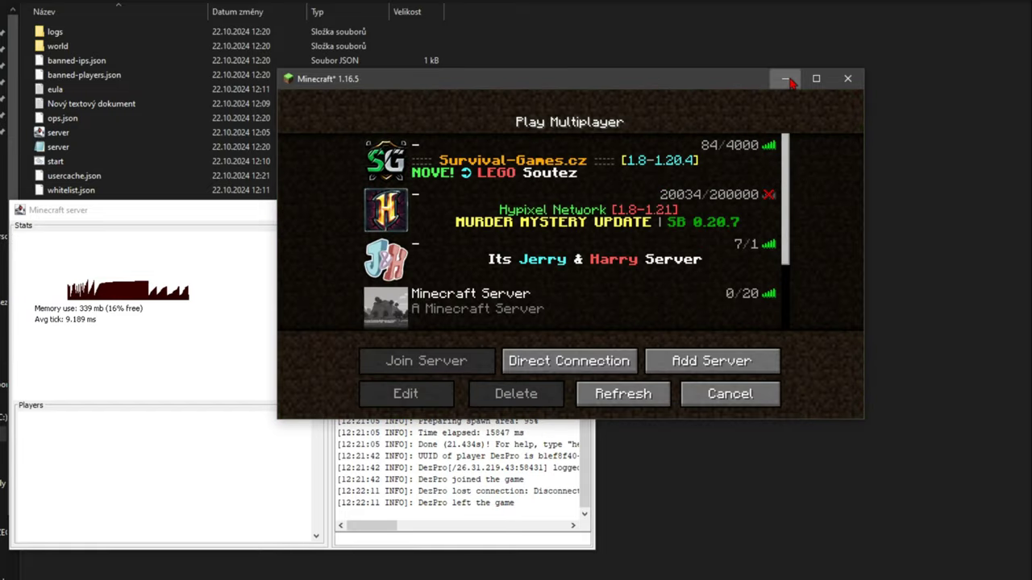
click(785, 78)
click(516, 210)
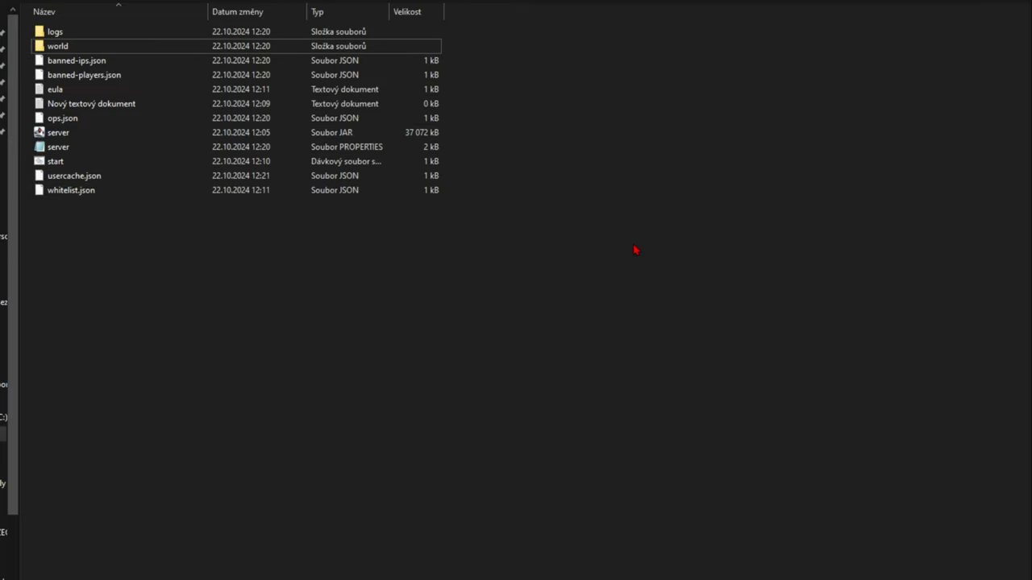